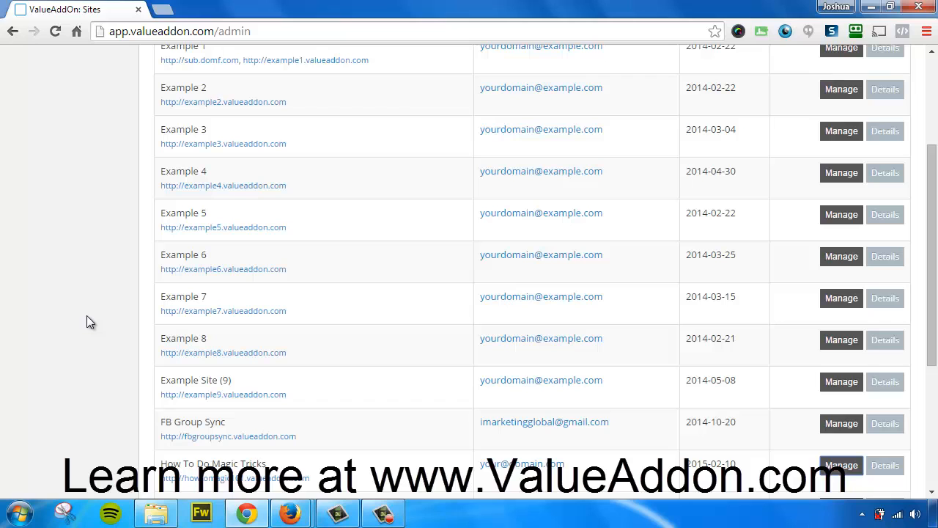
Open the control panel of the How To Do Magic Tricks site and start a new course in its content area
{"action": "left_click", "coordinate": [840, 465]}
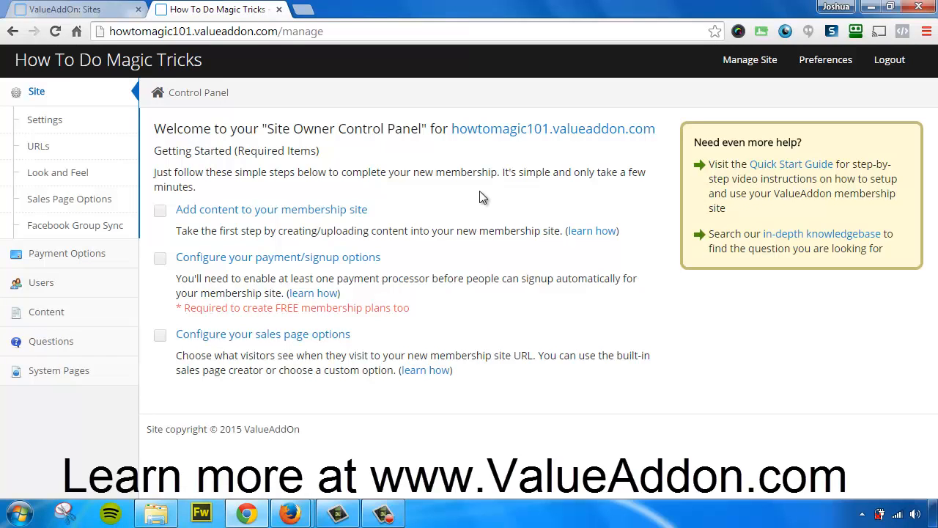
{"action": "left_click", "coordinate": [264, 213]}
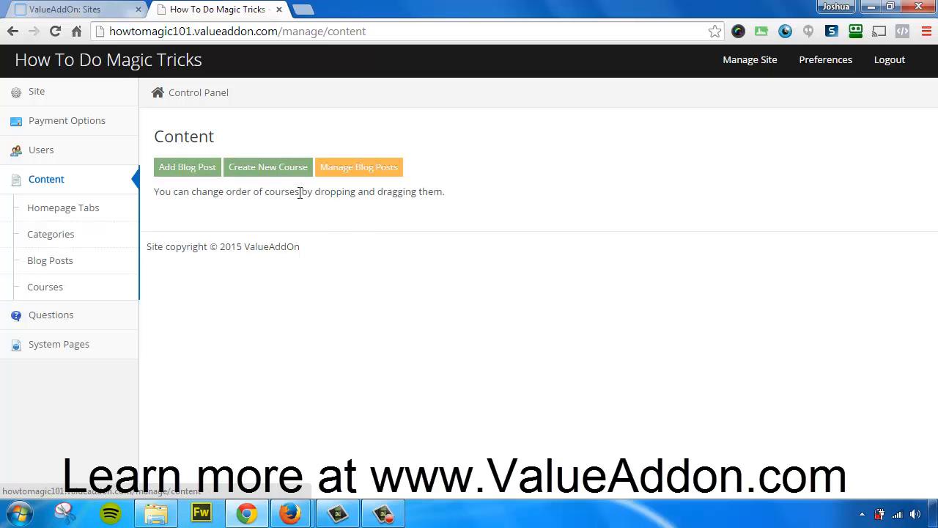
{"action": "left_click", "coordinate": [261, 178]}
Name the course "Magic Tricks" and describe it as "Learn how to do some simple magic tricks."
{"action": "left_click", "coordinate": [230, 200]}
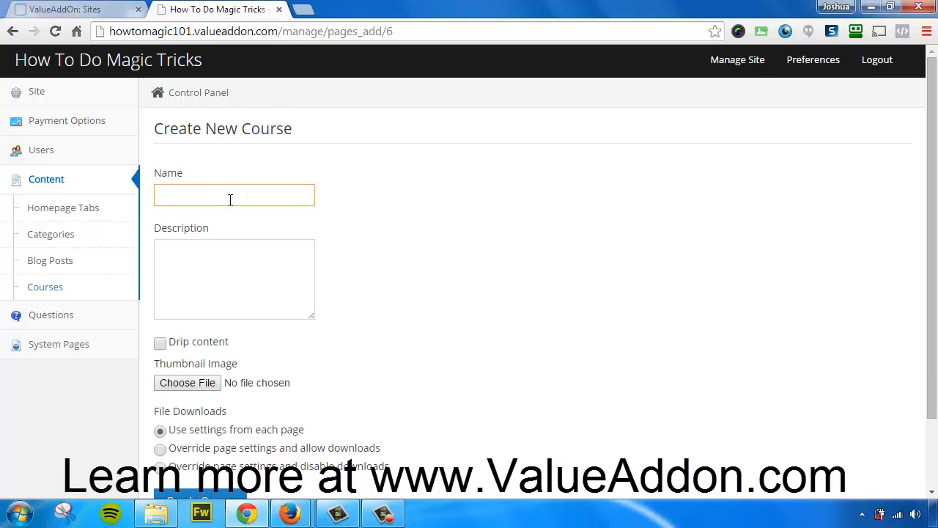
{"action": "type", "text": "Magic Tricks"}
{"action": "key", "text": "Tab"}
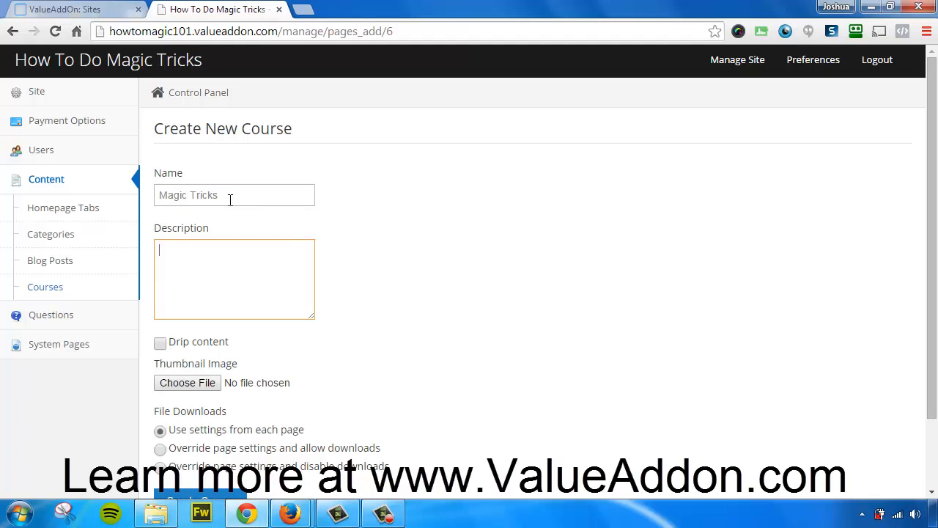
{"action": "type", "text": "Learn how to do some simple "}
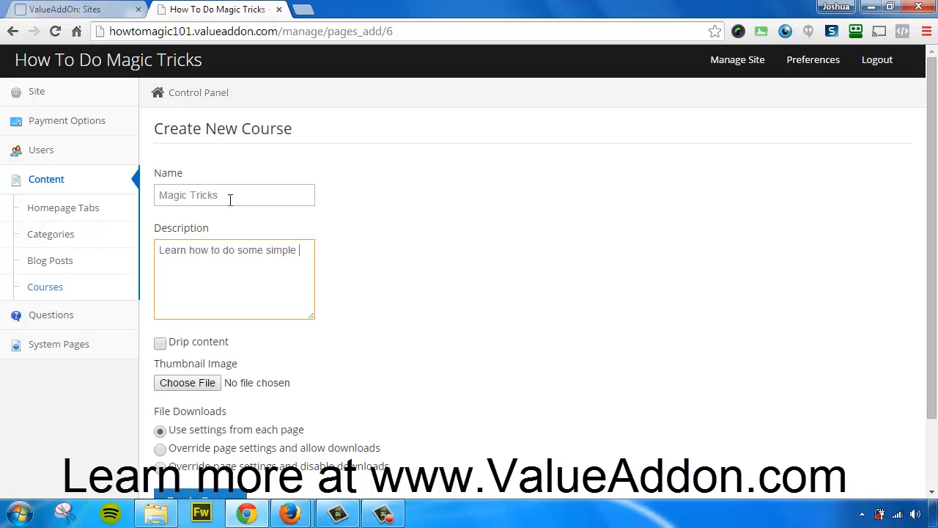
{"action": "type", "text": "magic tricks."}
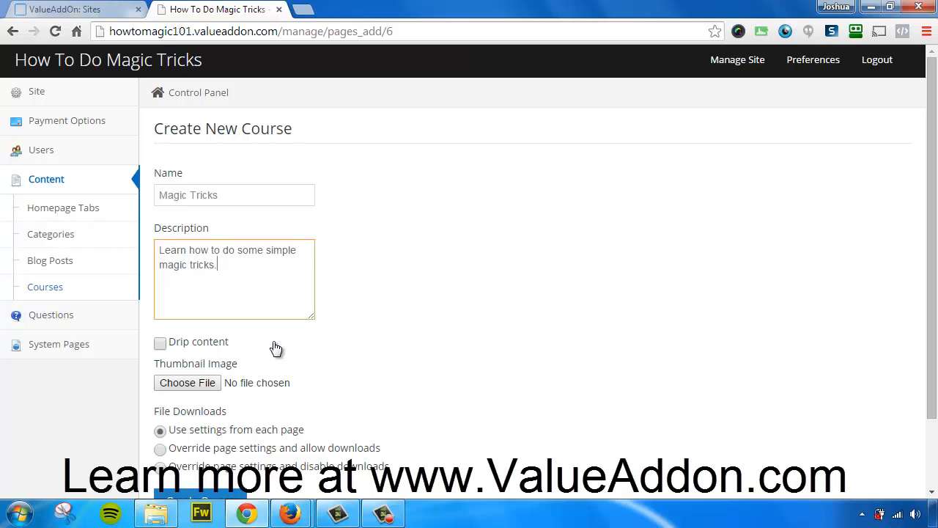
Use cover_art.jpg as the course thumbnail image and create the course
{"action": "left_click", "coordinate": [192, 386]}
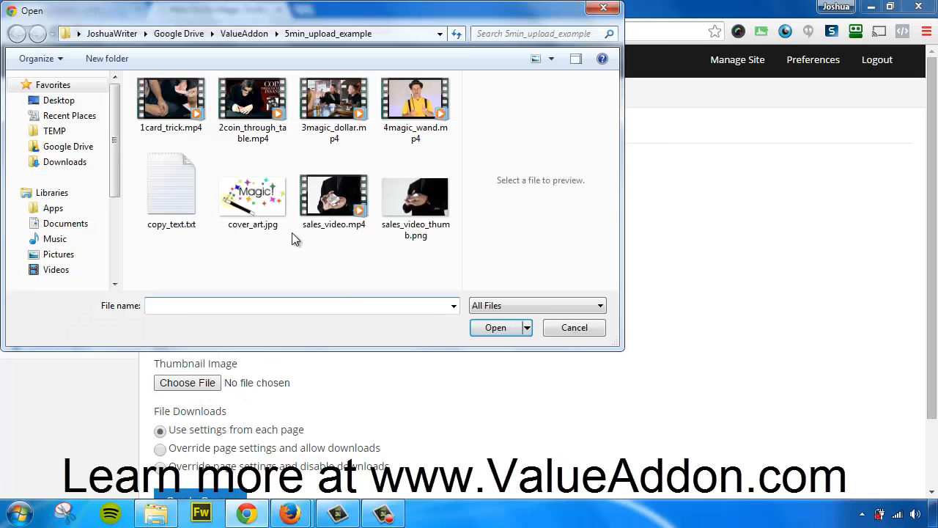
{"action": "left_click", "coordinate": [287, 223]}
{"action": "left_click", "coordinate": [500, 331]}
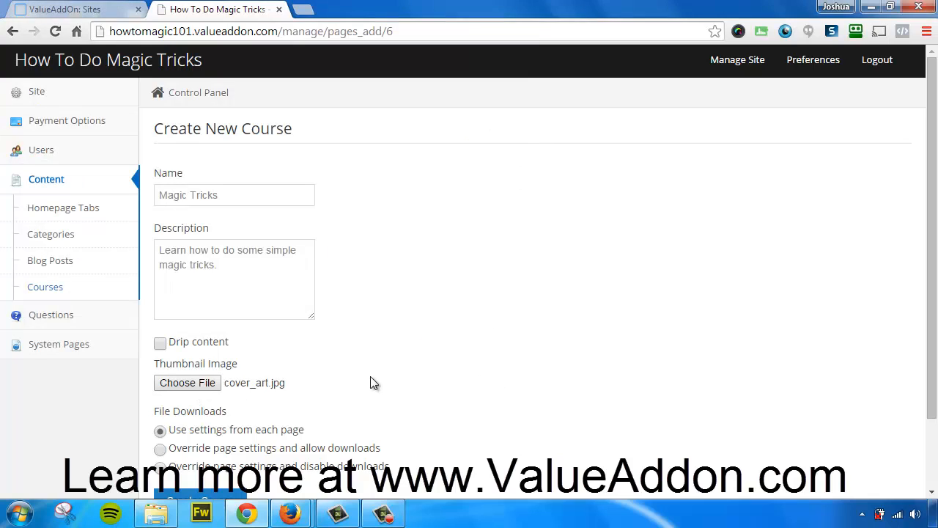
{"action": "scroll", "coordinate": [370, 381], "scroll_direction": "down", "scroll_amount": 2}
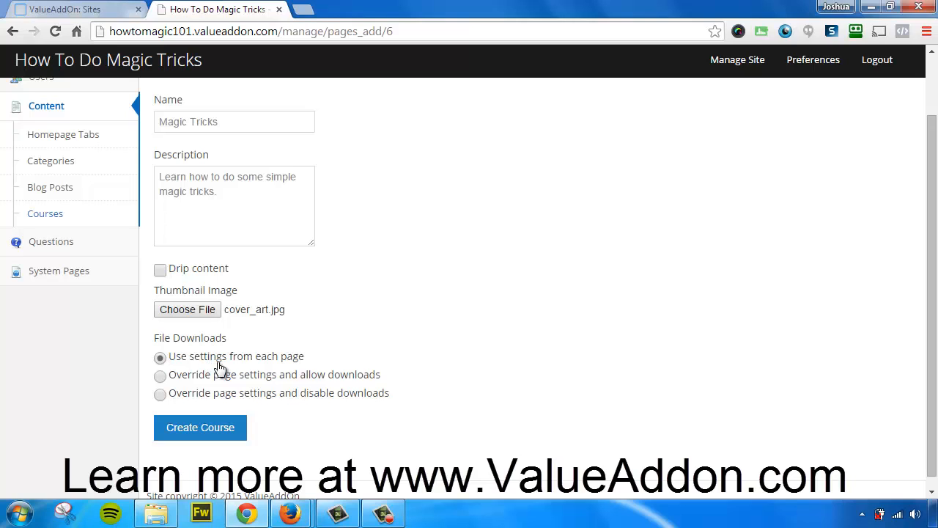
{"action": "left_click", "coordinate": [196, 431]}
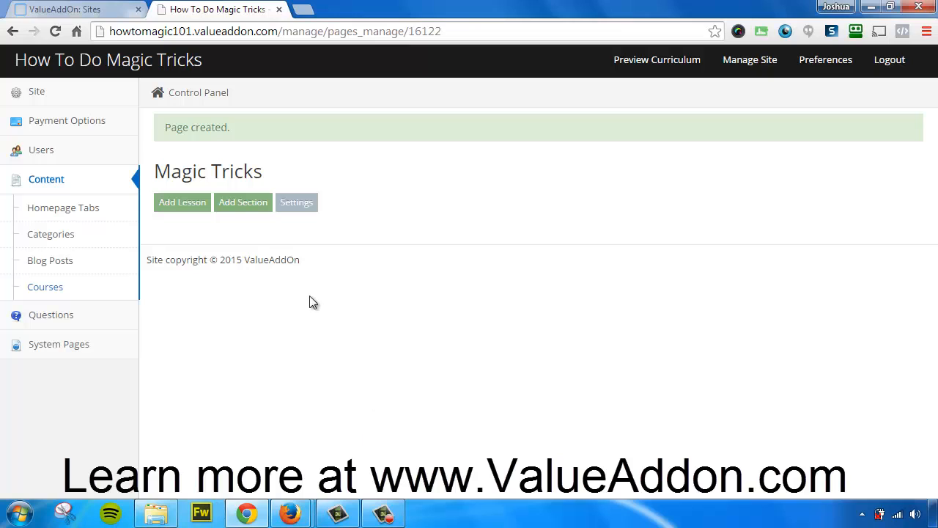
Add a section named "Getting Started" to the Magic Tricks course
{"action": "left_click", "coordinate": [243, 207]}
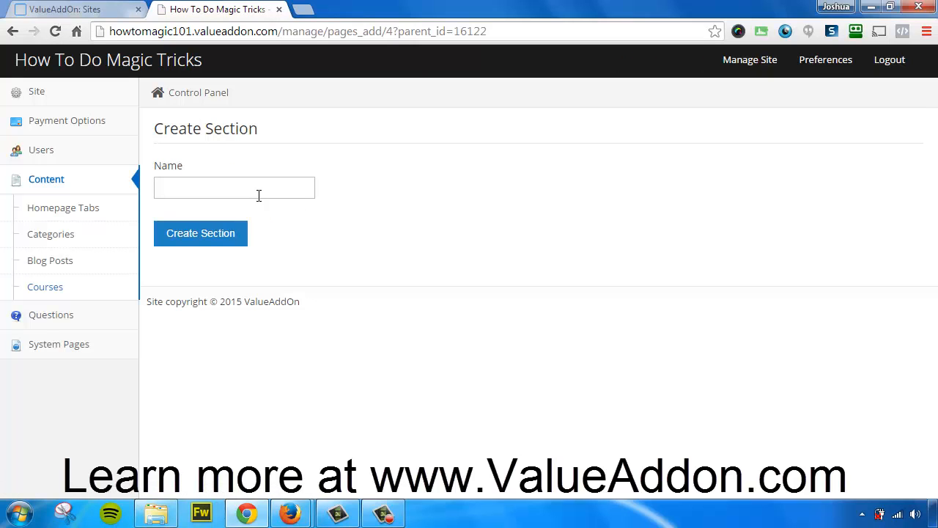
{"action": "left_click", "coordinate": [210, 190]}
{"action": "type", "text": "Getting Started"}
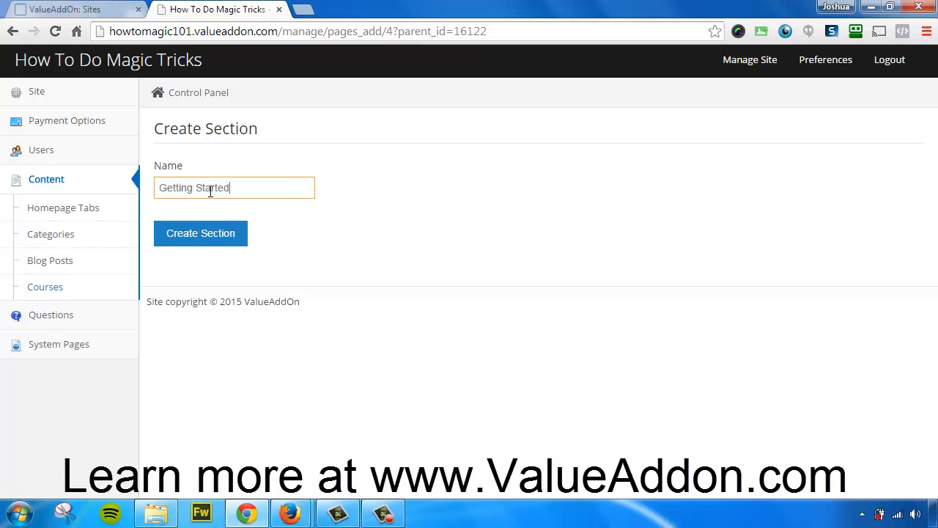
{"action": "left_click", "coordinate": [204, 234]}
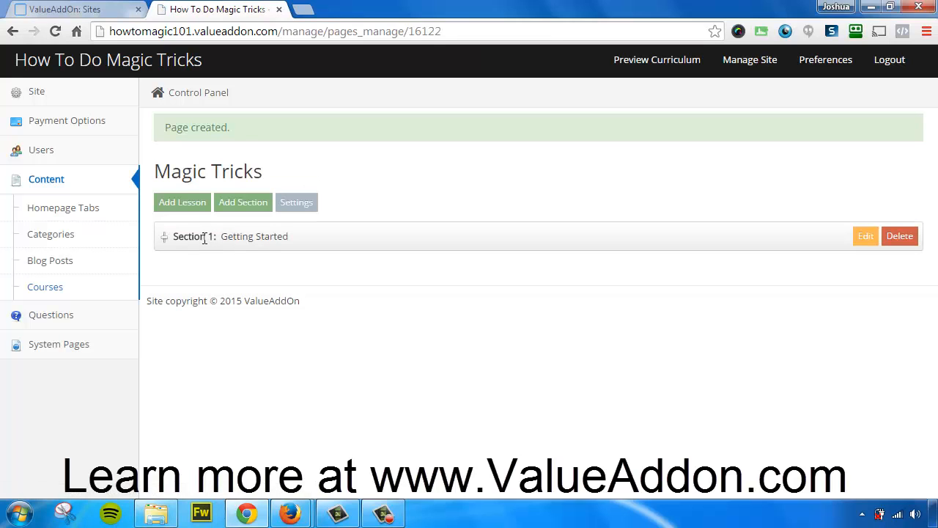
Start a Video lesson titled "Card Trick" with the summary "Learn how to do a cool card trick."
{"action": "left_click", "coordinate": [185, 209]}
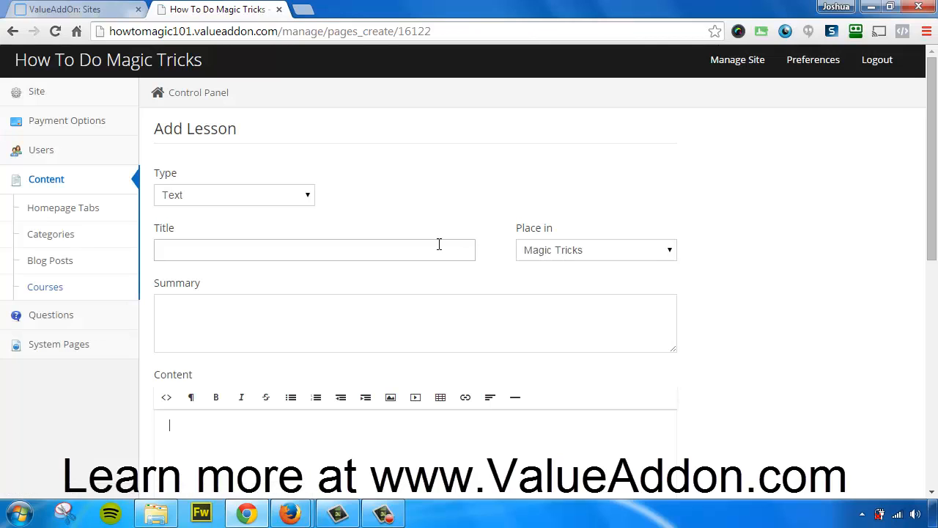
{"action": "left_click", "coordinate": [301, 201]}
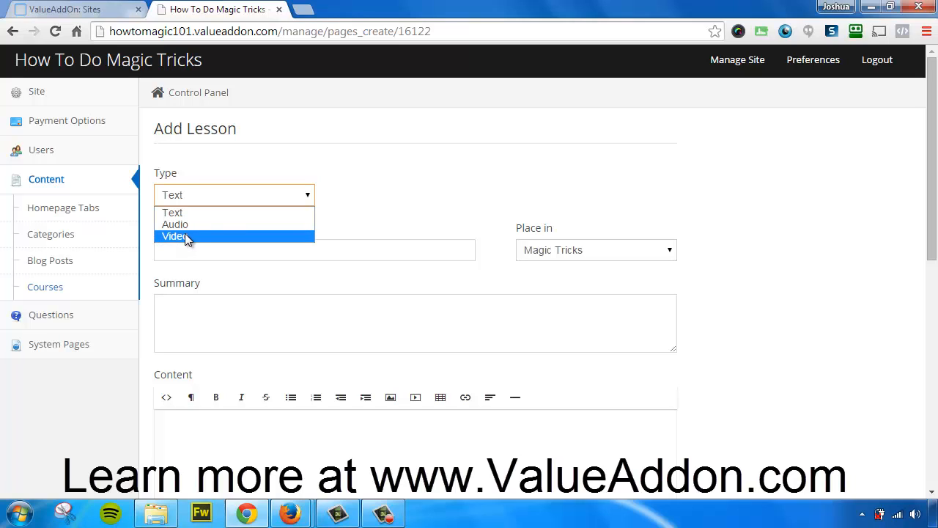
{"action": "left_click", "coordinate": [185, 235]}
{"action": "left_click", "coordinate": [210, 251]}
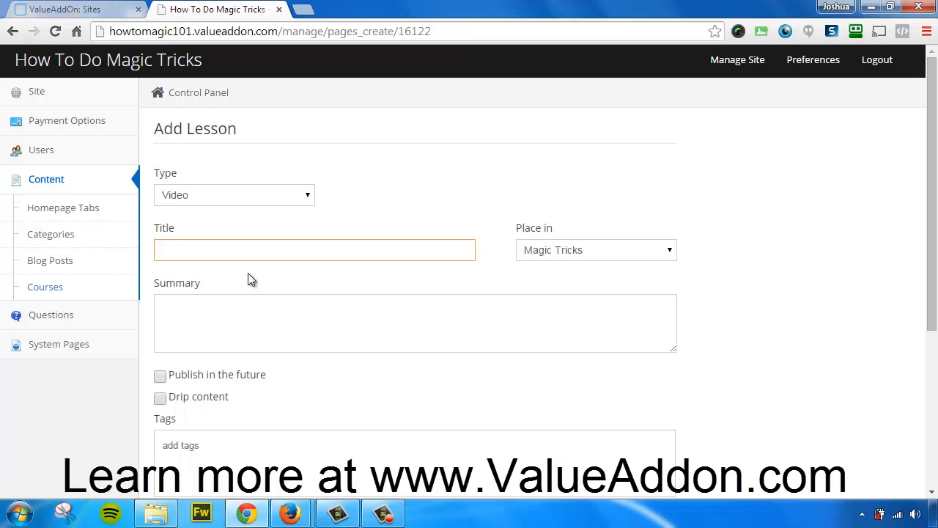
{"action": "type", "text": "Card Trick"}
{"action": "left_click", "coordinate": [247, 325]}
{"action": "type", "text": "Lea"}
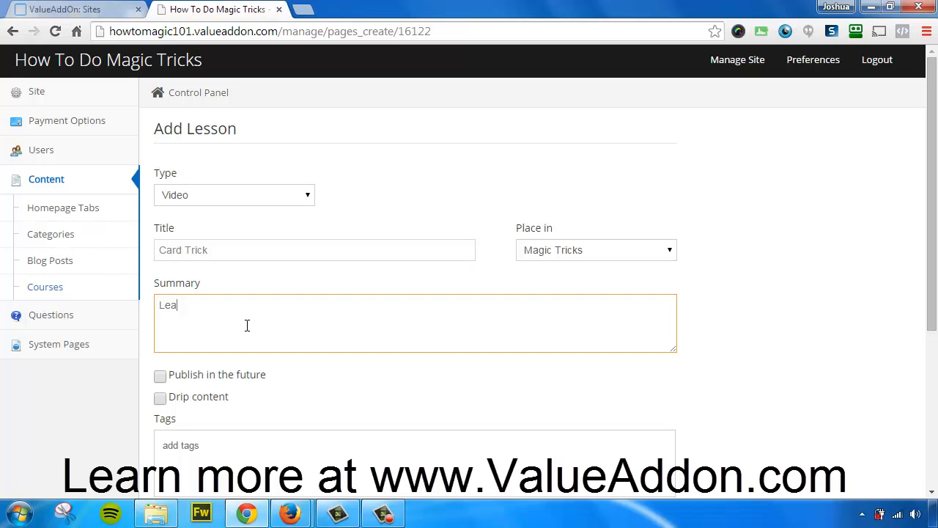
{"action": "type", "text": "rn how to do a cool card trick."}
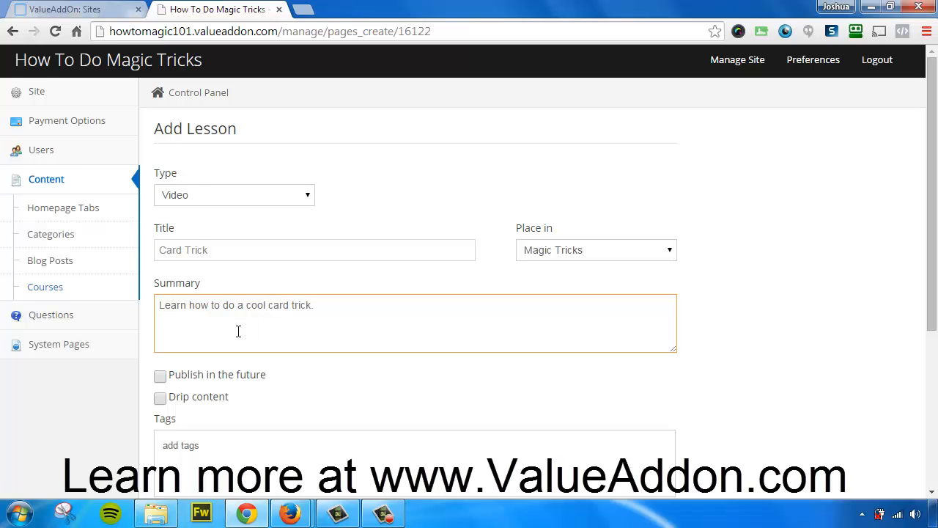
Try the future publishing option and a 5-day content drip on the lesson, turning both off again
{"action": "scroll", "coordinate": [238, 331], "scroll_direction": "down", "scroll_amount": 1}
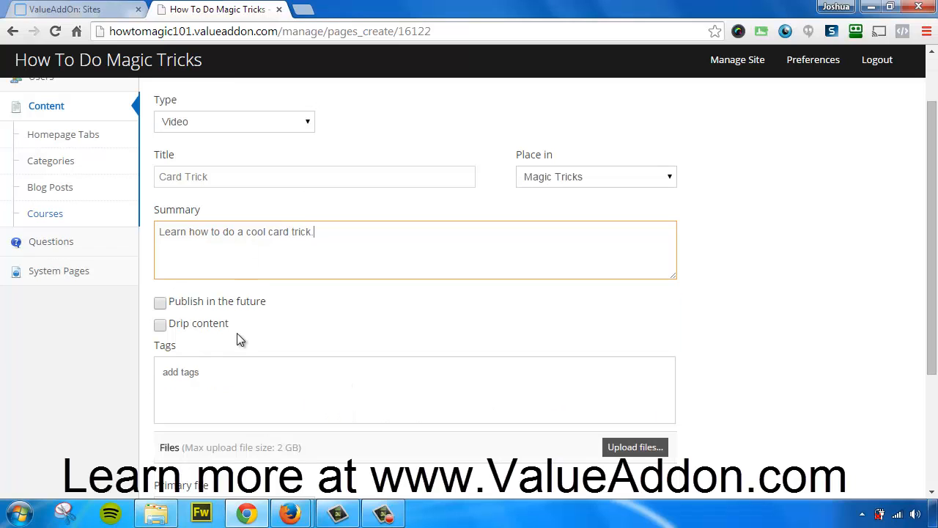
{"action": "left_click", "coordinate": [161, 303]}
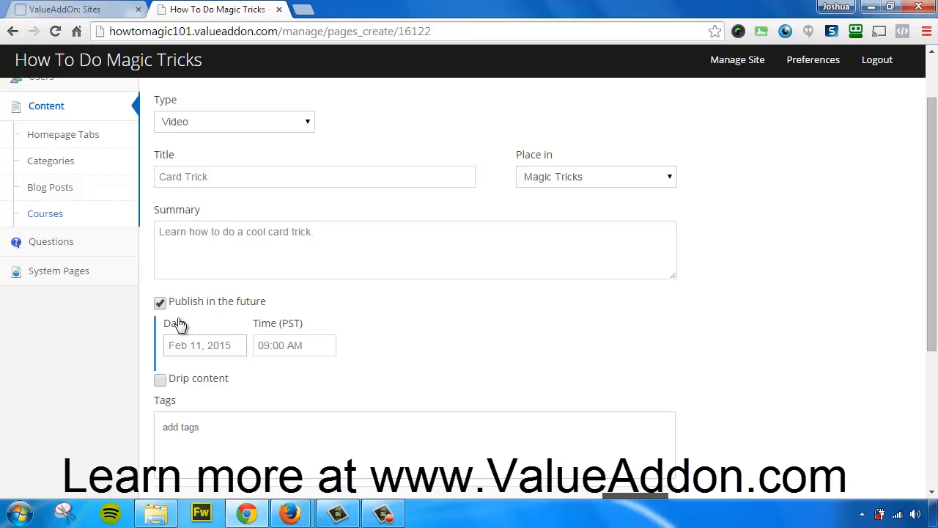
{"action": "left_click", "coordinate": [159, 304]}
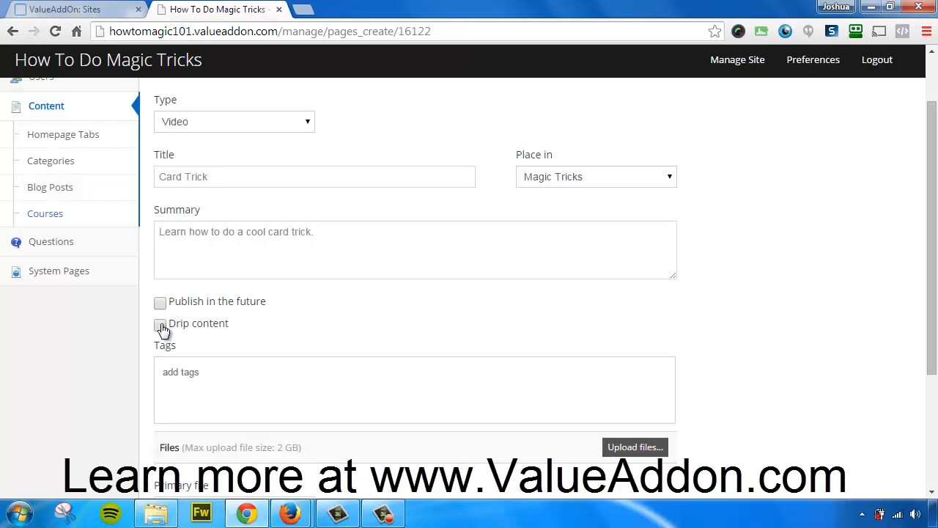
{"action": "left_click", "coordinate": [162, 327]}
{"action": "type", "text": "5"}
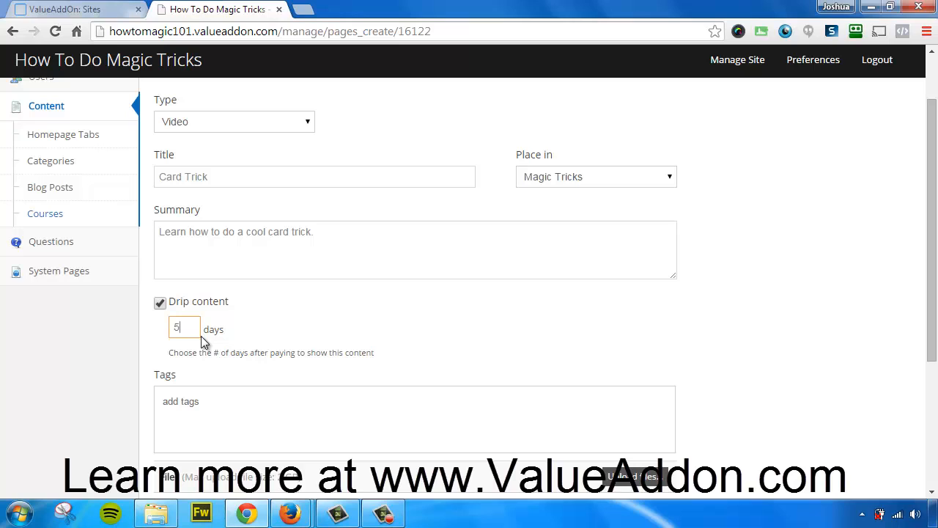
{"action": "left_click", "coordinate": [160, 304]}
{"action": "left_click", "coordinate": [160, 323]}
{"action": "left_click", "coordinate": [159, 305]}
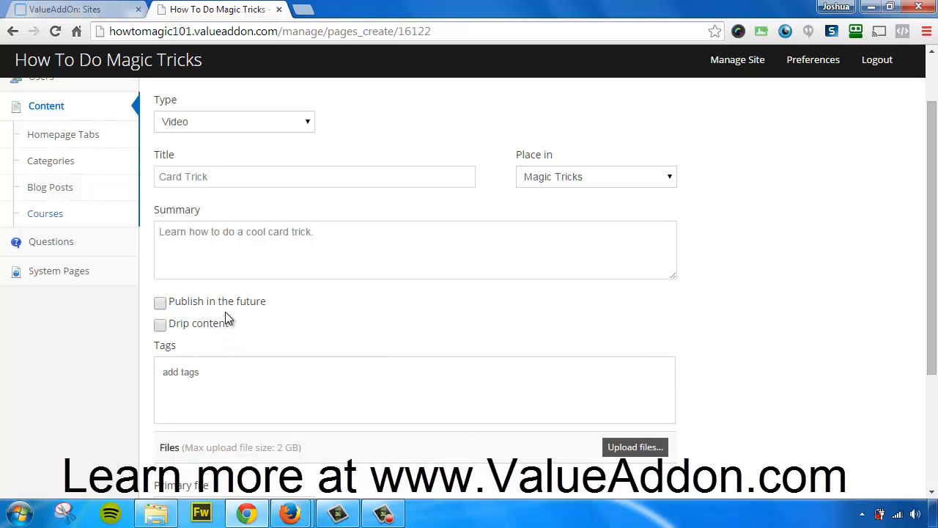
Add the tags "card tricks" and "magic tricks" to the lesson
{"action": "left_click", "coordinate": [227, 366]}
{"action": "type", "text": "card tricks"}
{"action": "key", "text": "Return"}
{"action": "type", "text": "magic tricks"}
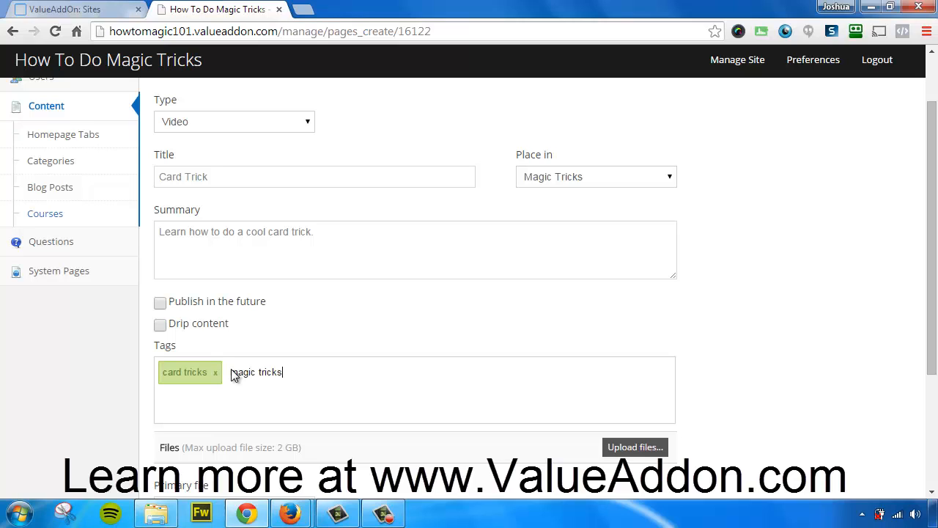
{"action": "key", "text": "Return"}
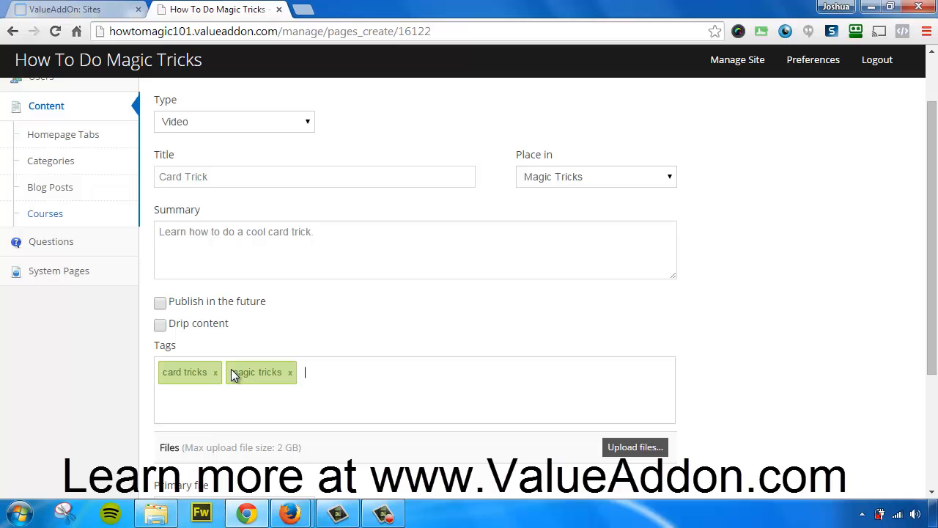
Upload the video file 1card_trick.mp4 to the Card Trick lesson
{"action": "scroll", "coordinate": [440, 377], "scroll_direction": "down", "scroll_amount": 1}
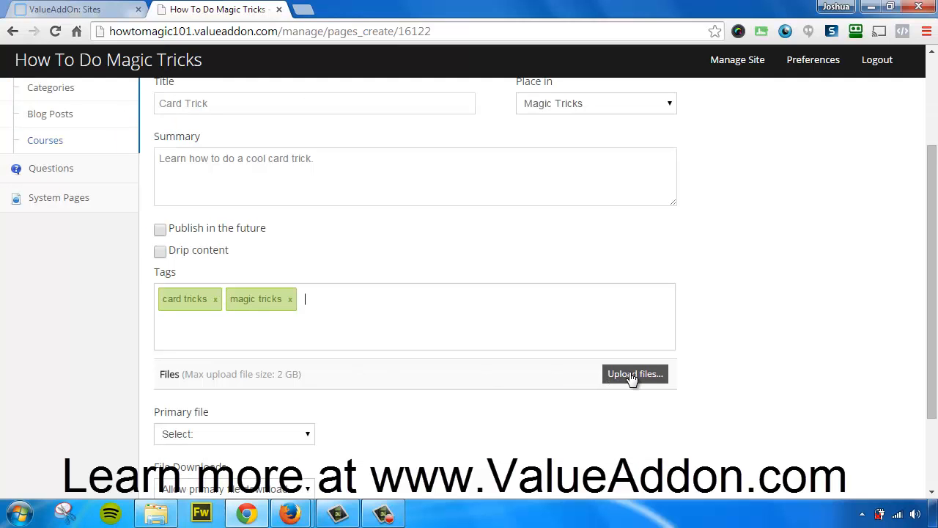
{"action": "left_click", "coordinate": [631, 375]}
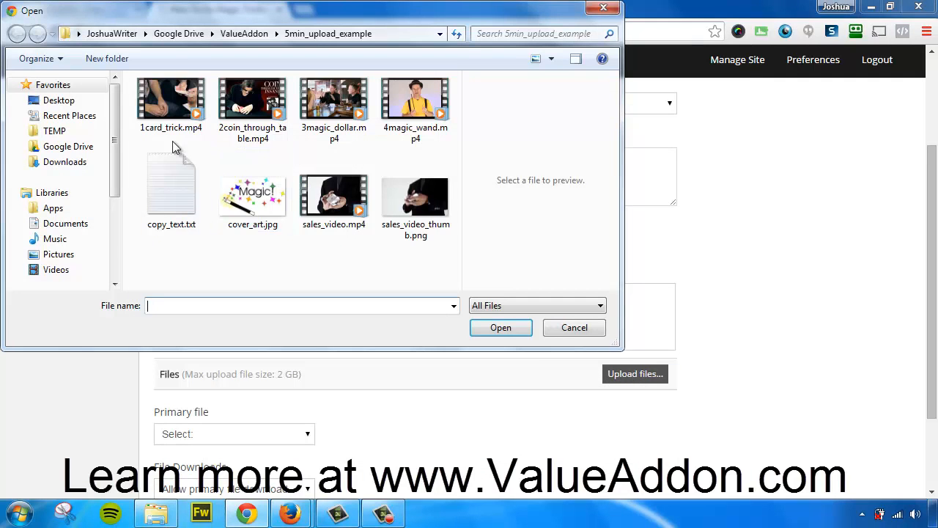
{"action": "left_click", "coordinate": [172, 130]}
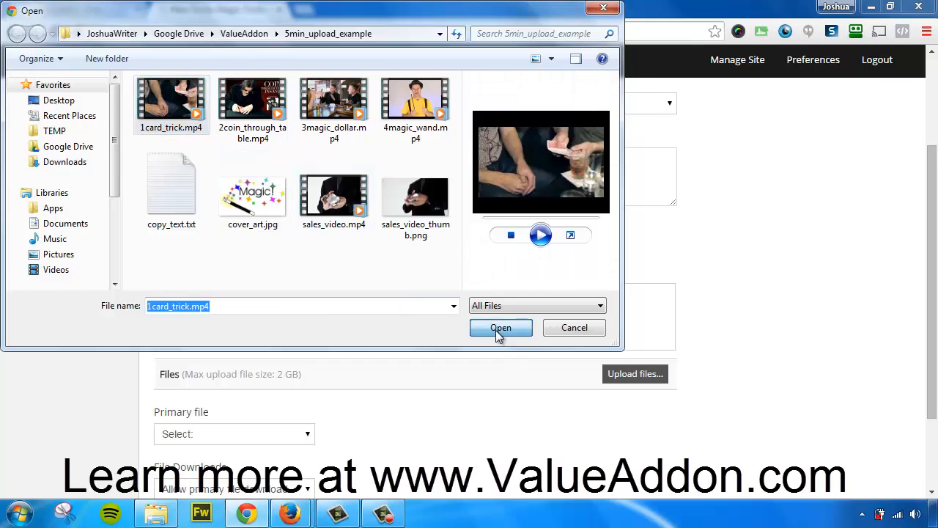
{"action": "left_click", "coordinate": [496, 330]}
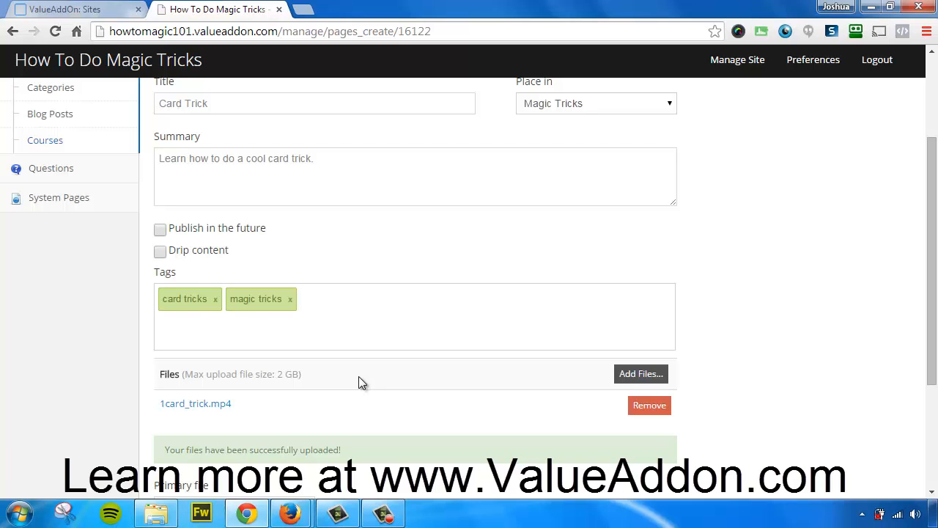
Set the lesson's file downloads to "Allow primary file download" and publish the lesson
{"action": "scroll", "coordinate": [373, 365], "scroll_direction": "down", "scroll_amount": 3}
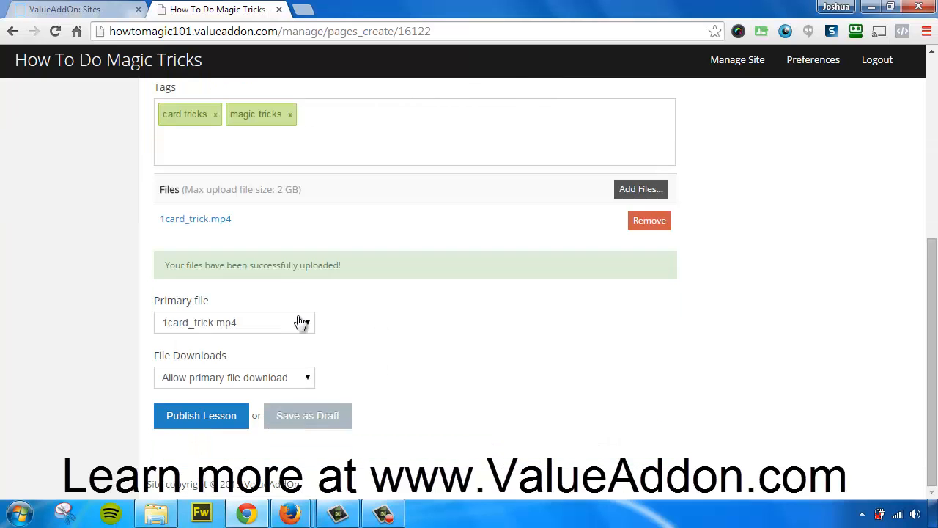
{"action": "left_click", "coordinate": [205, 418]}
{"action": "left_click", "coordinate": [223, 382]}
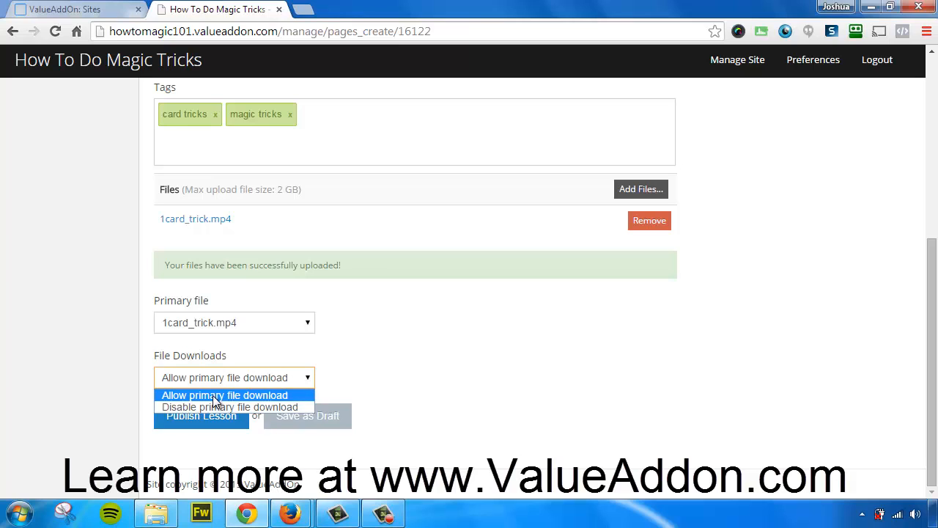
{"action": "left_click", "coordinate": [215, 396]}
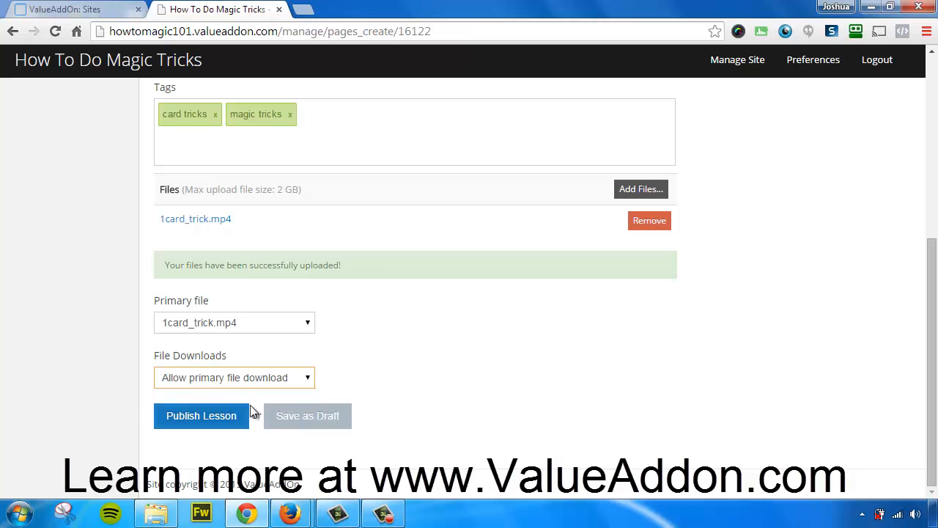
{"action": "left_click", "coordinate": [189, 422]}
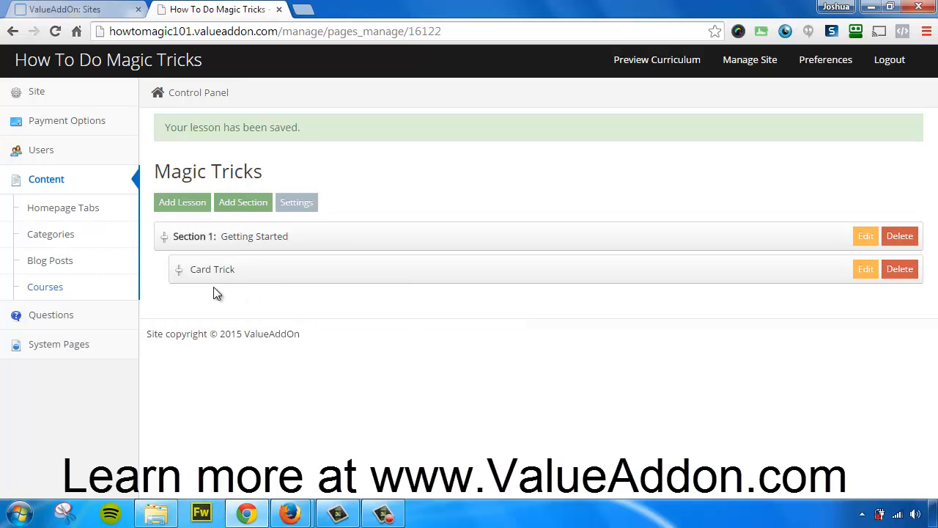
Add another lesson to the Magic Tricks course and upload the video file 2coin_through_table.mp4 to it
{"action": "left_click", "coordinate": [183, 204]}
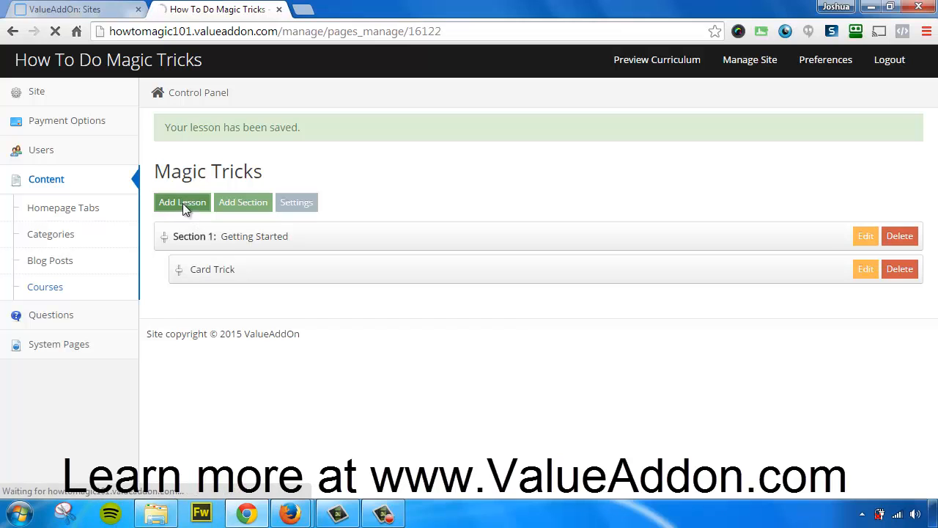
{"action": "scroll", "coordinate": [407, 331], "scroll_direction": "down", "scroll_amount": 5}
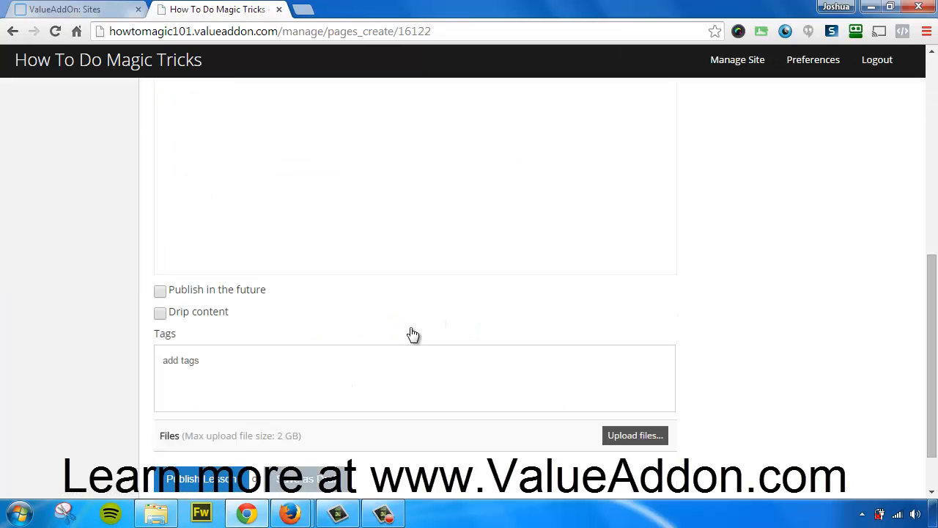
{"action": "left_click", "coordinate": [638, 437]}
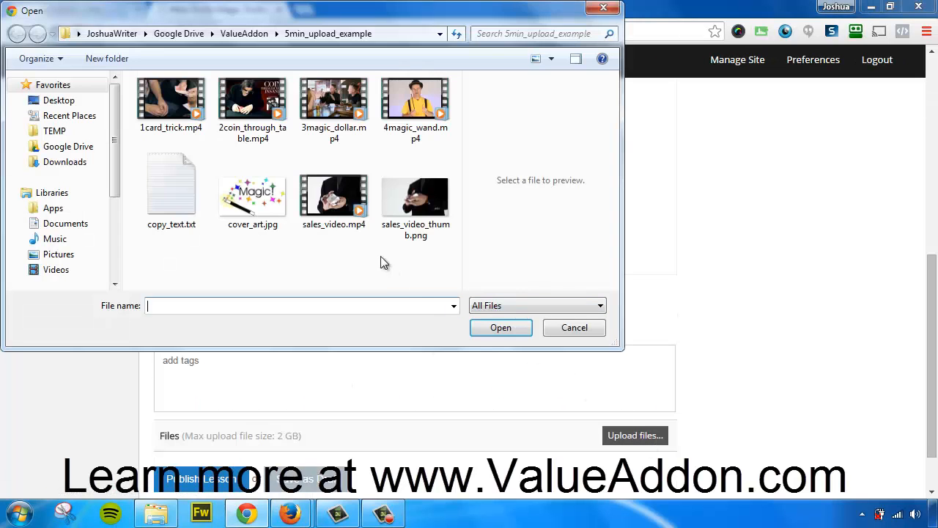
{"action": "left_click", "coordinate": [246, 110]}
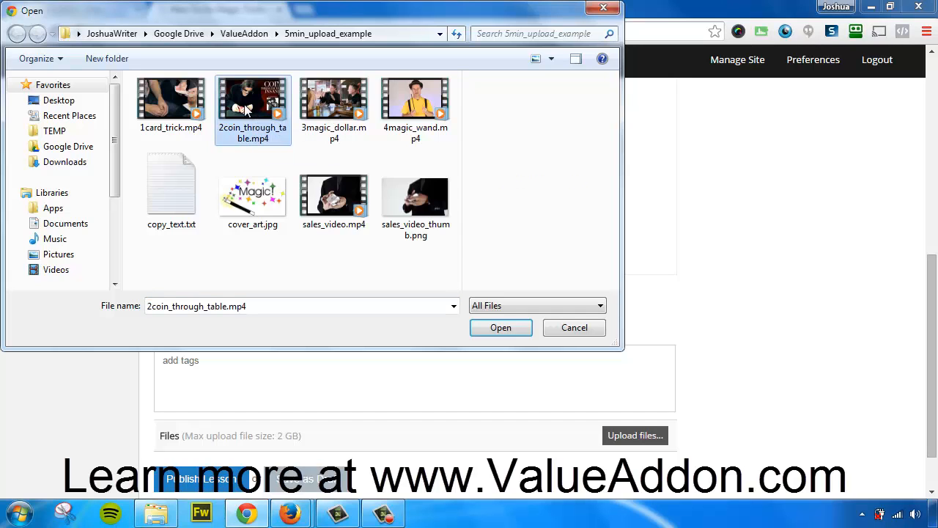
{"action": "left_click", "coordinate": [529, 329]}
Set the new lesson's type to Video and title it "Coin through table"
{"action": "scroll", "coordinate": [693, 322], "scroll_direction": "up", "scroll_amount": 5}
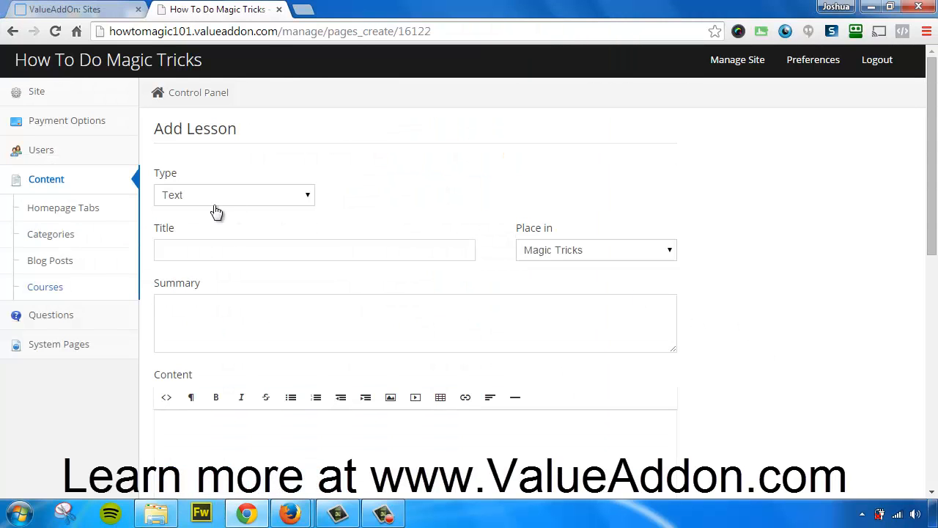
{"action": "left_click", "coordinate": [212, 198]}
{"action": "left_click", "coordinate": [194, 238]}
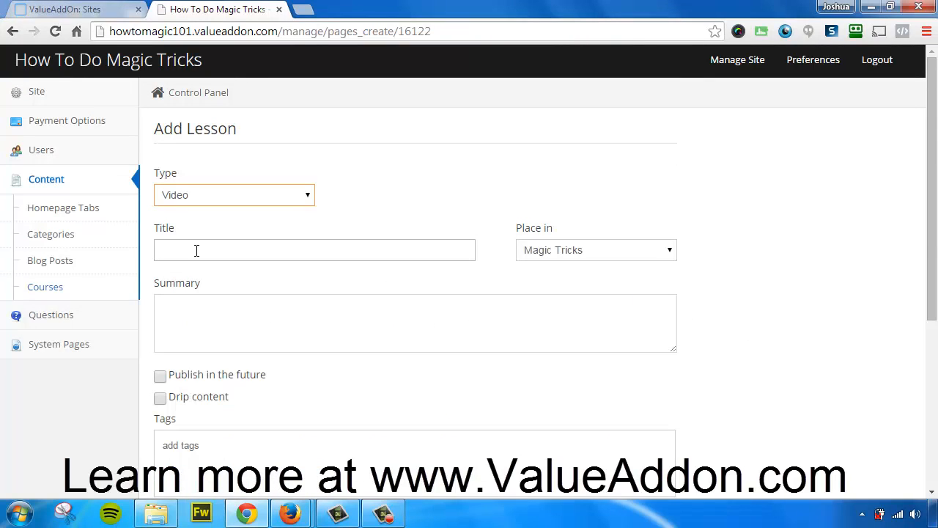
{"action": "left_click", "coordinate": [197, 250]}
{"action": "type", "text": "Co"}
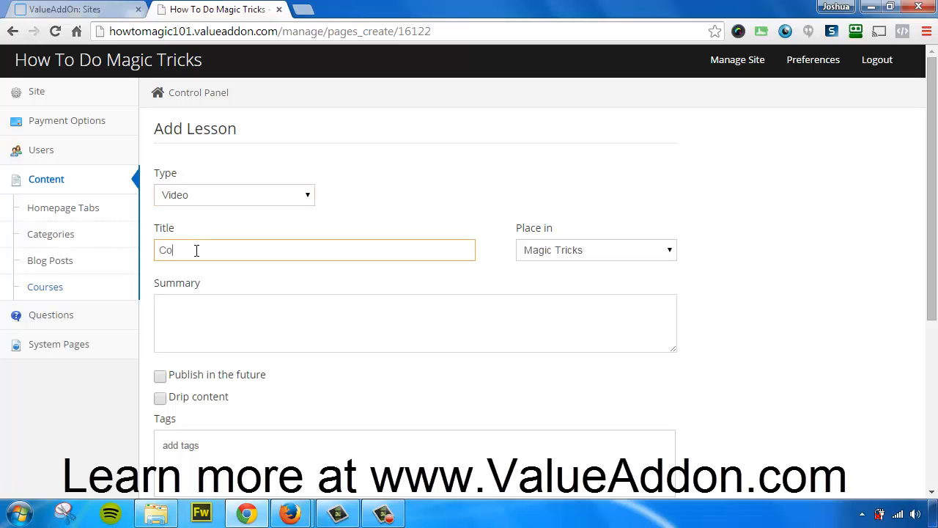
{"action": "type", "text": "in through table"}
Enter the summary "Learn how to pass a coin through the table." and publish the lesson
{"action": "key", "text": "Tab"}
{"action": "type", "text": "Learn how"}
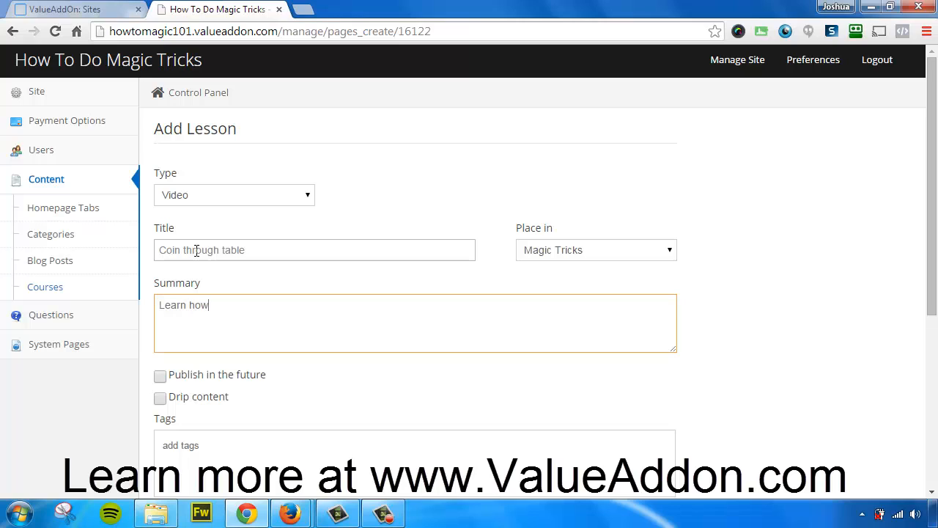
{"action": "type", "text": " to pass a coin thro"}
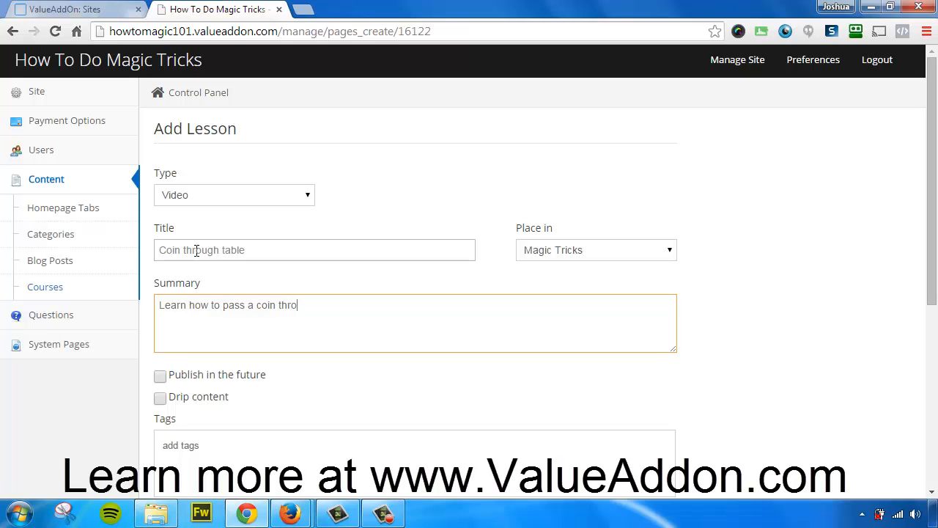
{"action": "type", "text": "ugh the table."}
{"action": "scroll", "coordinate": [220, 308], "scroll_direction": "down", "scroll_amount": 3}
{"action": "scroll", "coordinate": [306, 284], "scroll_direction": "down", "scroll_amount": 2}
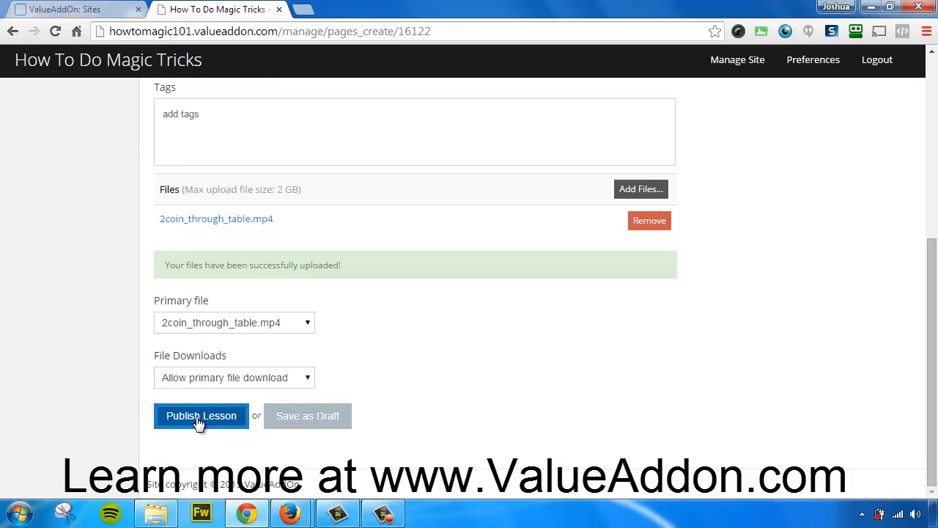
{"action": "left_click", "coordinate": [198, 421]}
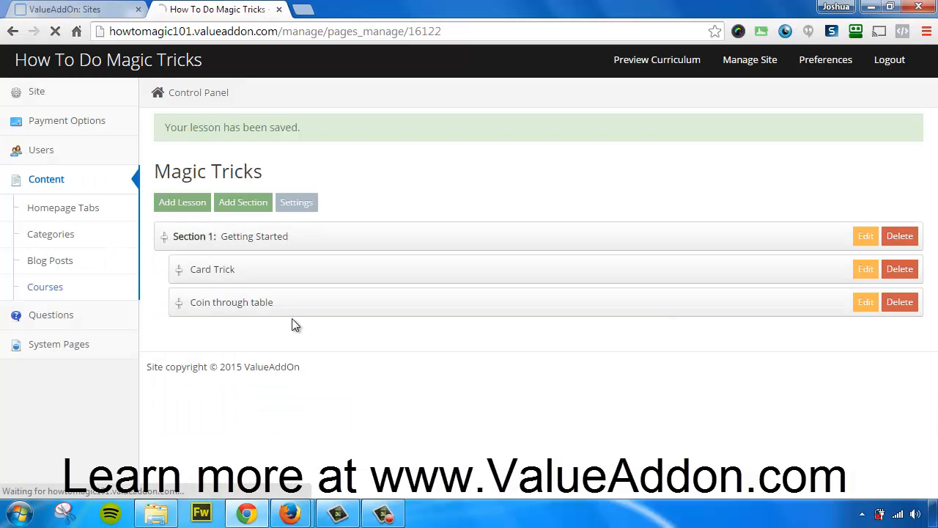
Add a third lesson of type Video to the course and upload the file 3magic_dollar.mp4 to it
{"action": "left_click", "coordinate": [188, 205]}
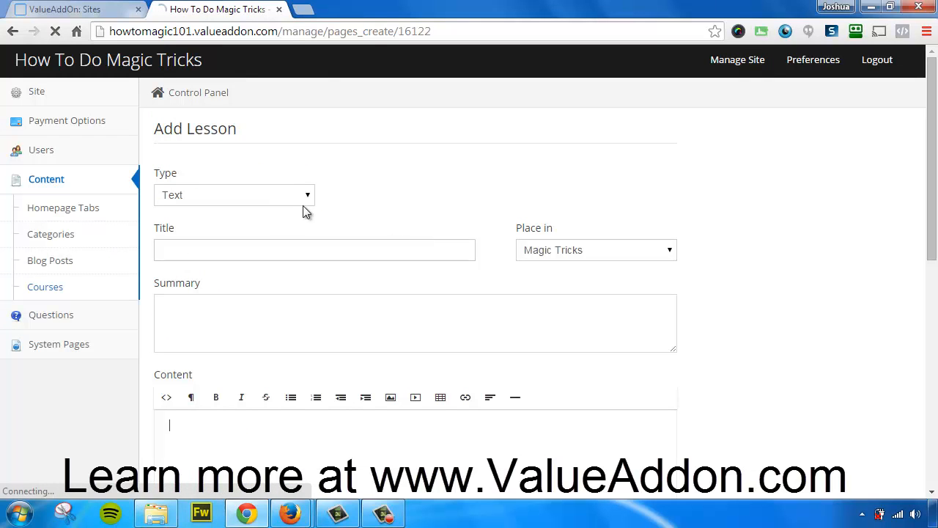
{"action": "left_click", "coordinate": [265, 203]}
{"action": "left_click", "coordinate": [230, 237]}
{"action": "scroll", "coordinate": [476, 315], "scroll_direction": "down", "scroll_amount": 4}
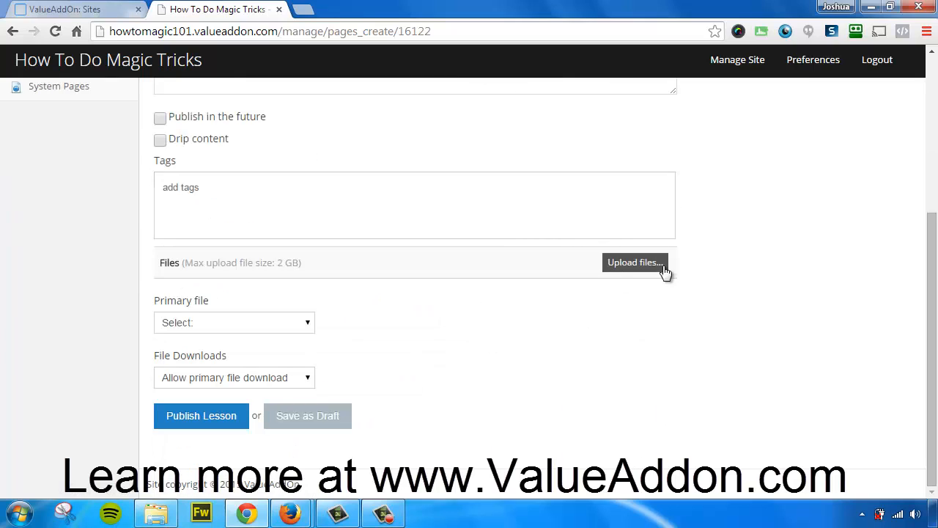
{"action": "left_click", "coordinate": [661, 269]}
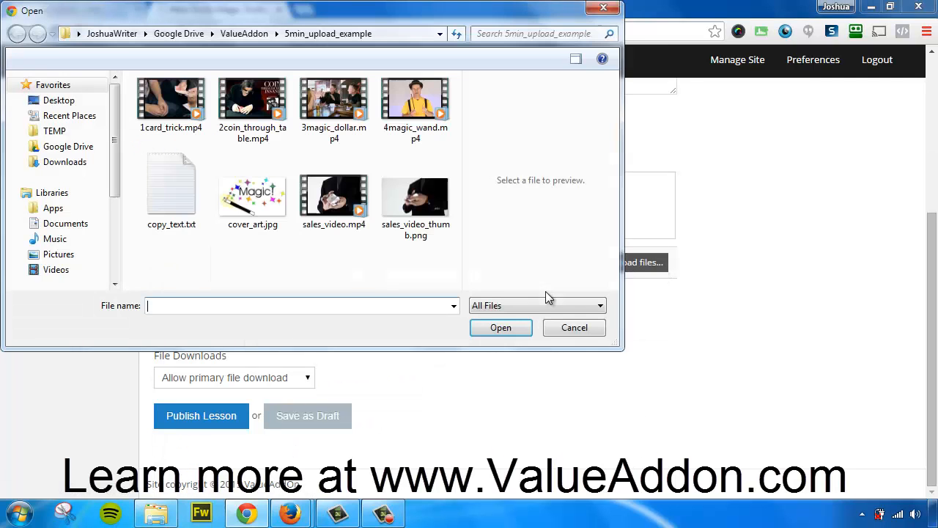
{"action": "left_click", "coordinate": [312, 110]}
{"action": "left_click", "coordinate": [480, 329]}
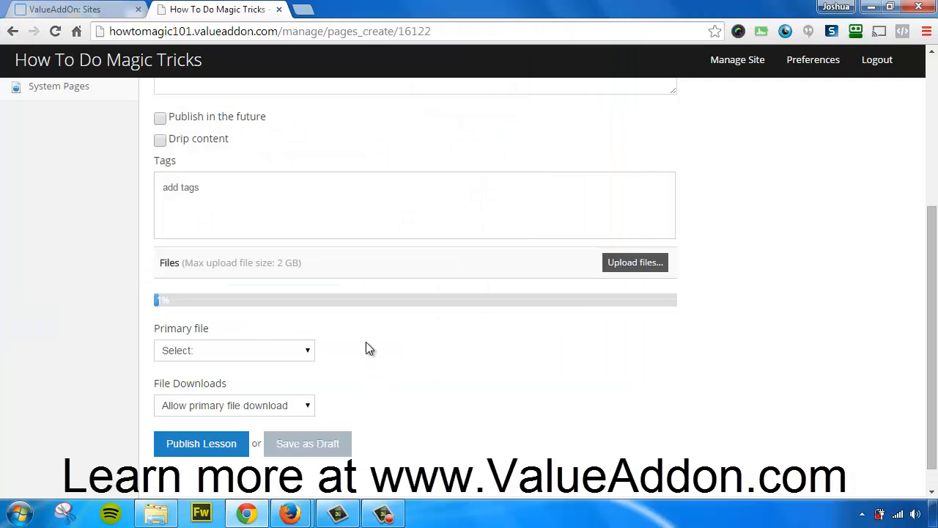
Title the lesson "Magic Dollar Trick" and enter the summary "Learn how to do the magic dollar trick."
{"action": "scroll", "coordinate": [359, 330], "scroll_direction": "up", "scroll_amount": 10}
{"action": "left_click", "coordinate": [209, 198]}
{"action": "left_click", "coordinate": [193, 249]}
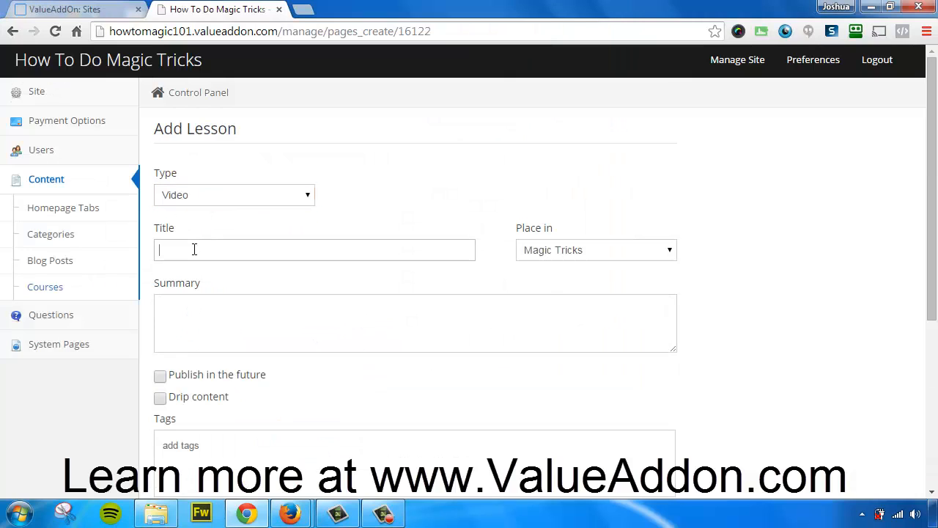
{"action": "type", "text": "Magic Doll"}
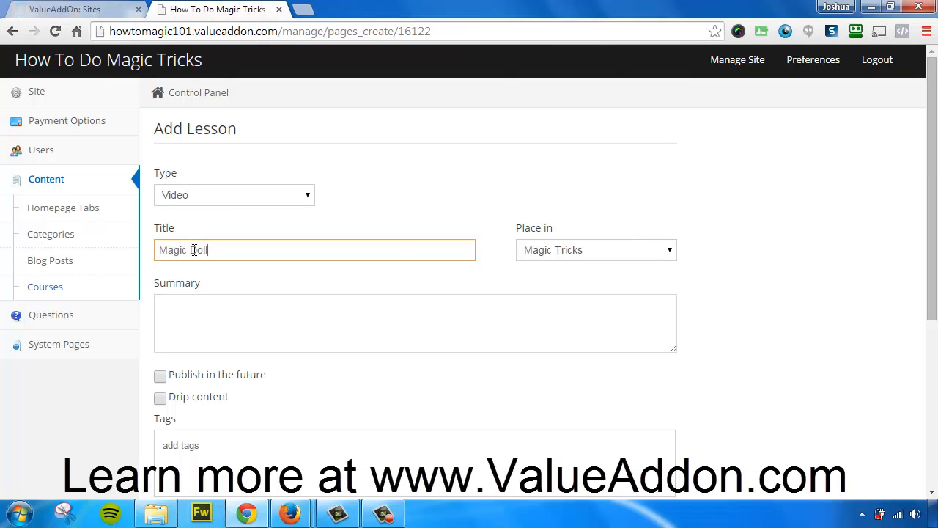
{"action": "type", "text": "a r Trick"}
{"action": "key", "text": "Tab"}
{"action": "type", "text": "Learn h"}
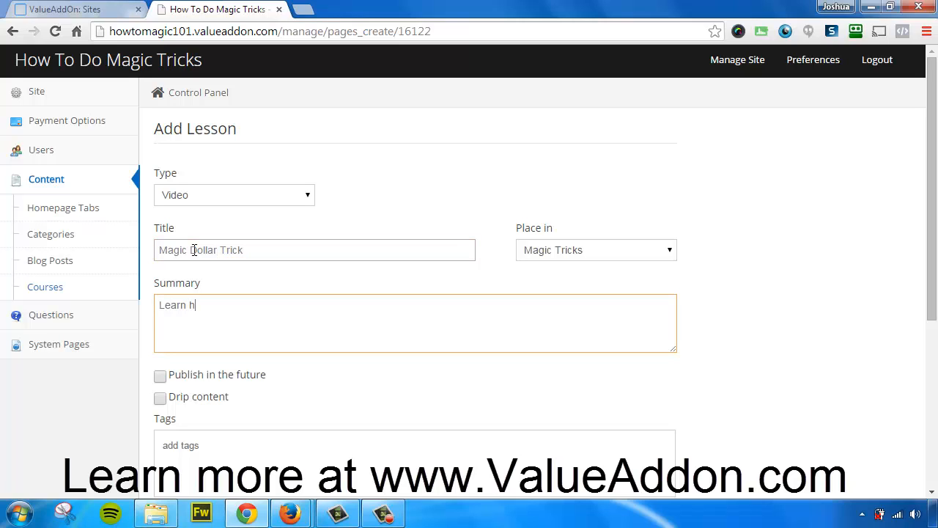
{"action": "type", "text": "ow to do the magic "}
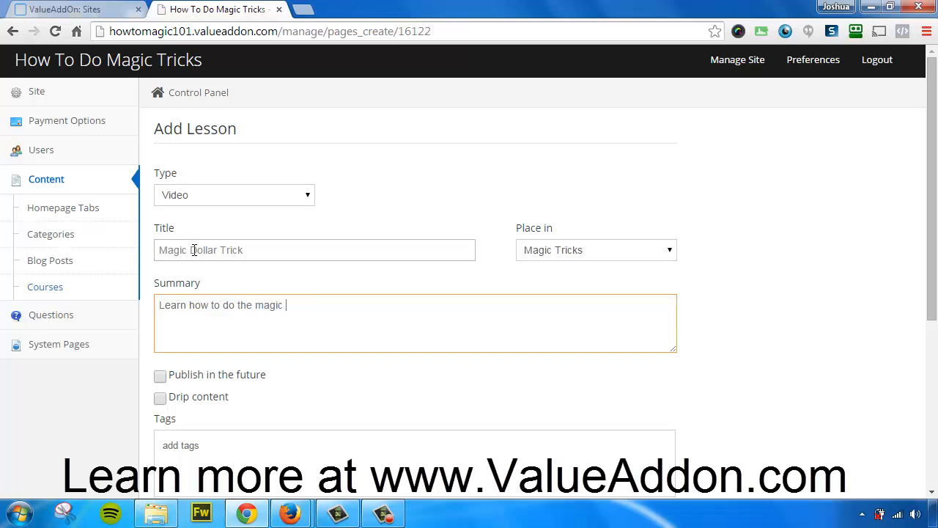
{"action": "type", "text": "dollar trick."}
Drip the lesson's content 5 days after payment and add the tag "magic dollars"
{"action": "scroll", "coordinate": [275, 268], "scroll_direction": "down", "scroll_amount": 1}
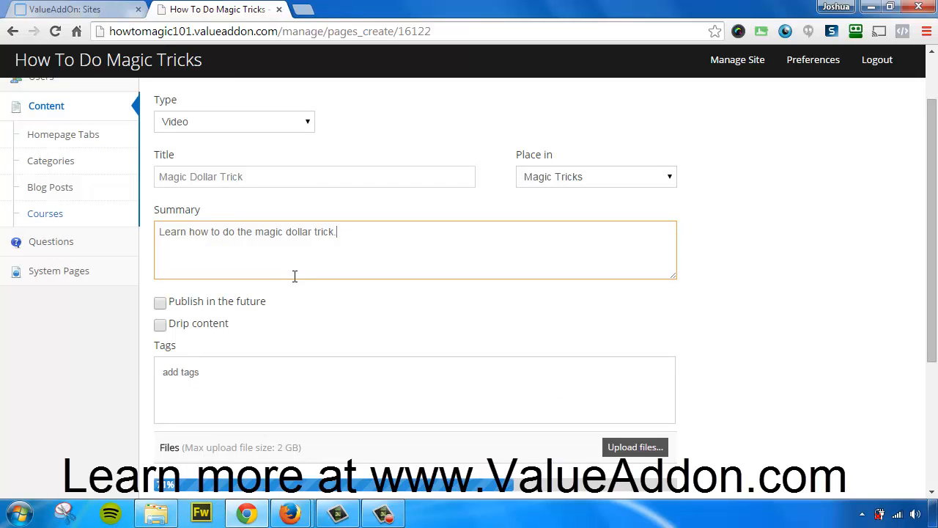
{"action": "scroll", "coordinate": [313, 290], "scroll_direction": "down", "scroll_amount": 1}
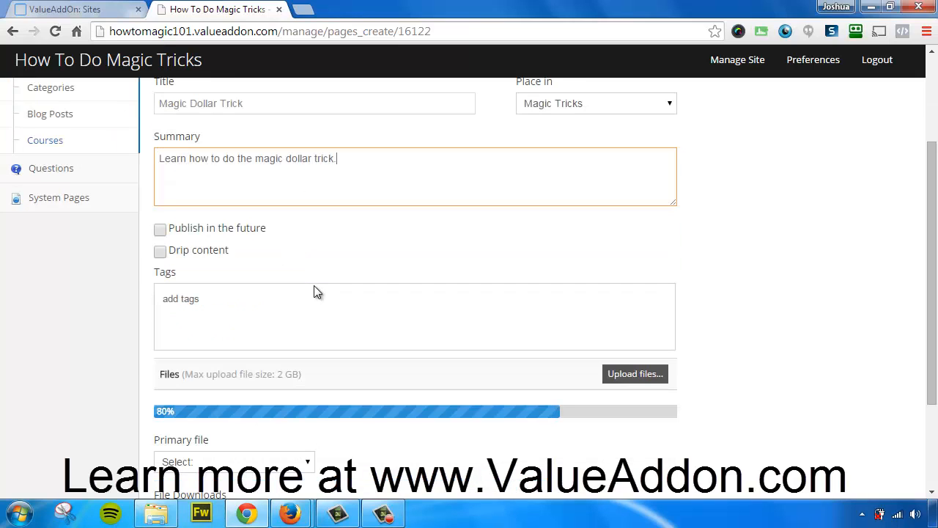
{"action": "left_click", "coordinate": [160, 251]}
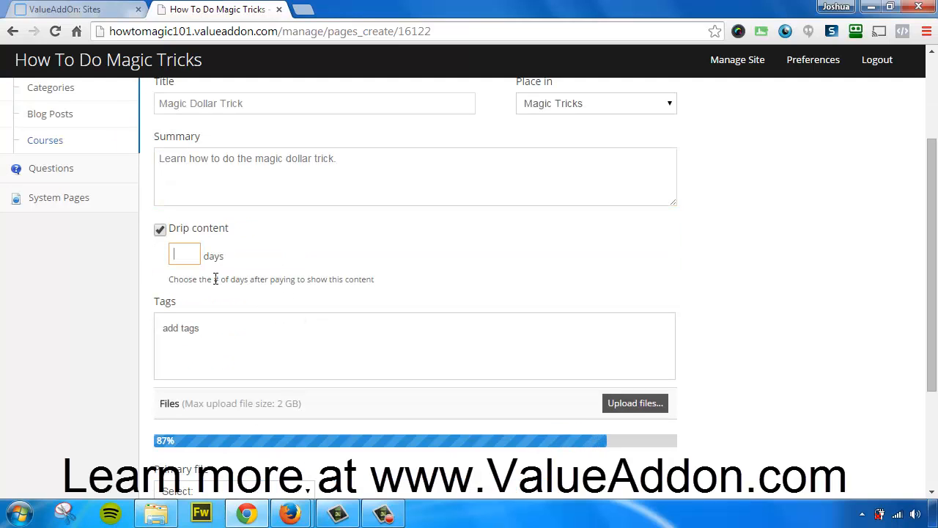
{"action": "type", "text": "5"}
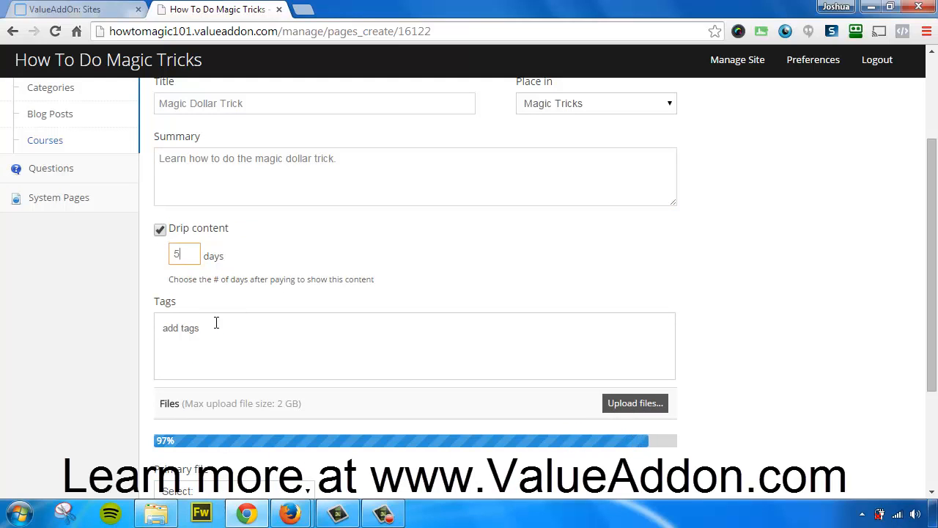
{"action": "left_click", "coordinate": [209, 323]}
{"action": "type", "text": "ma"}
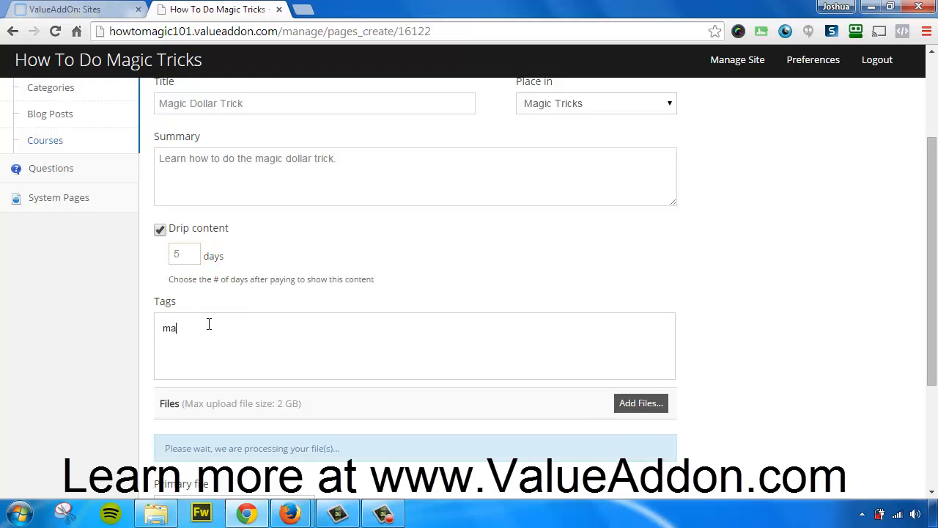
{"action": "type", "text": "gic dollars"}
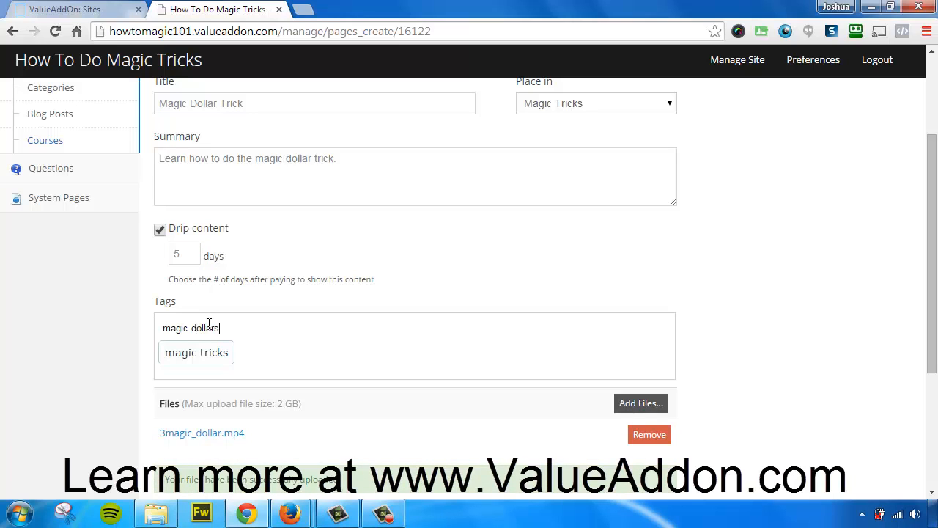
{"action": "key", "text": "Return"}
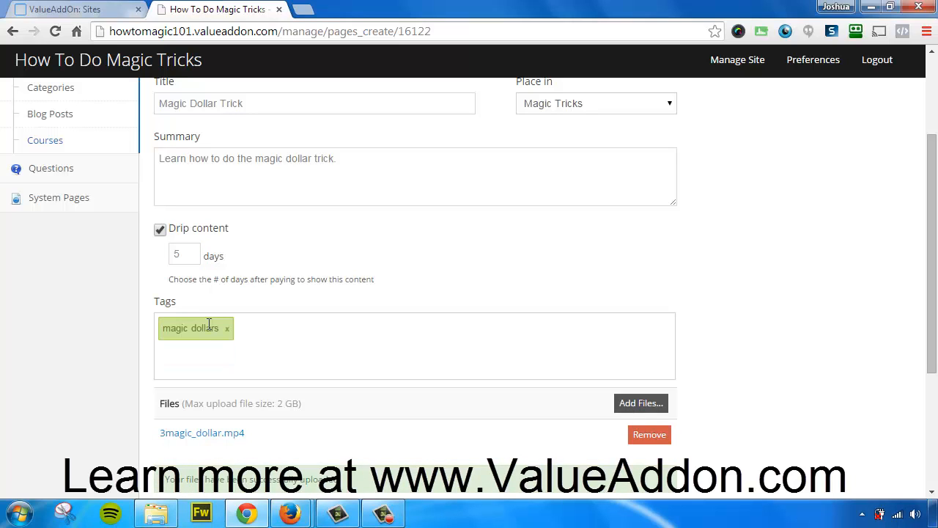
Publish the Magic Dollar Trick lesson with 3magic_dollar.mp4 as its primary file
{"action": "scroll", "coordinate": [339, 282], "scroll_direction": "down", "scroll_amount": 2}
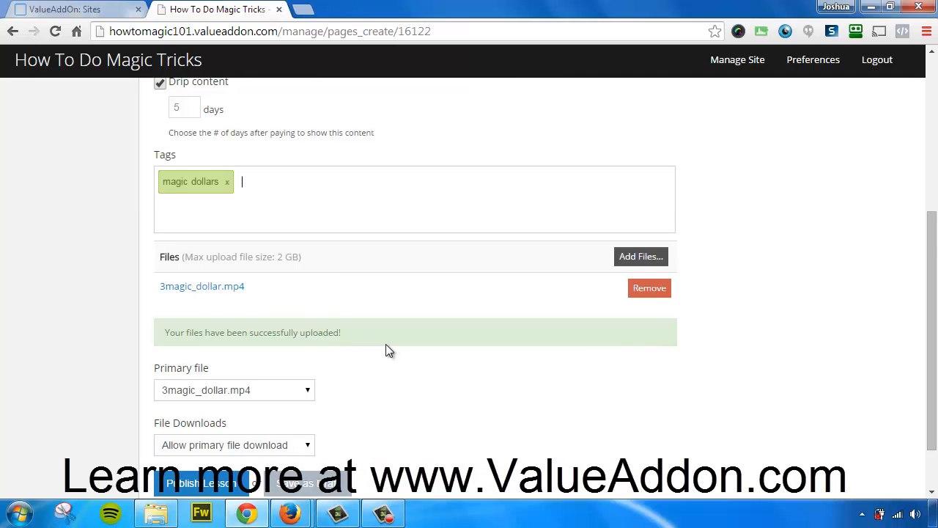
{"action": "scroll", "coordinate": [388, 351], "scroll_direction": "down", "scroll_amount": 1}
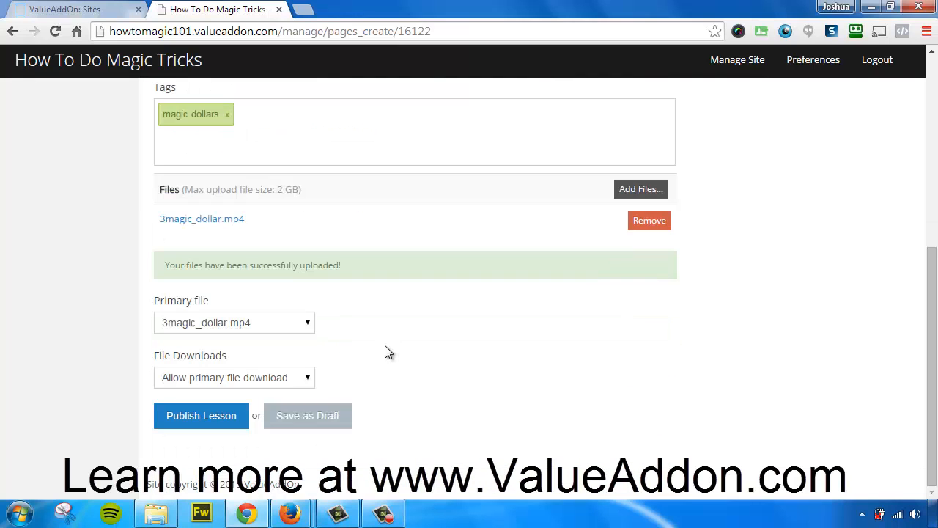
{"action": "left_click", "coordinate": [203, 424]}
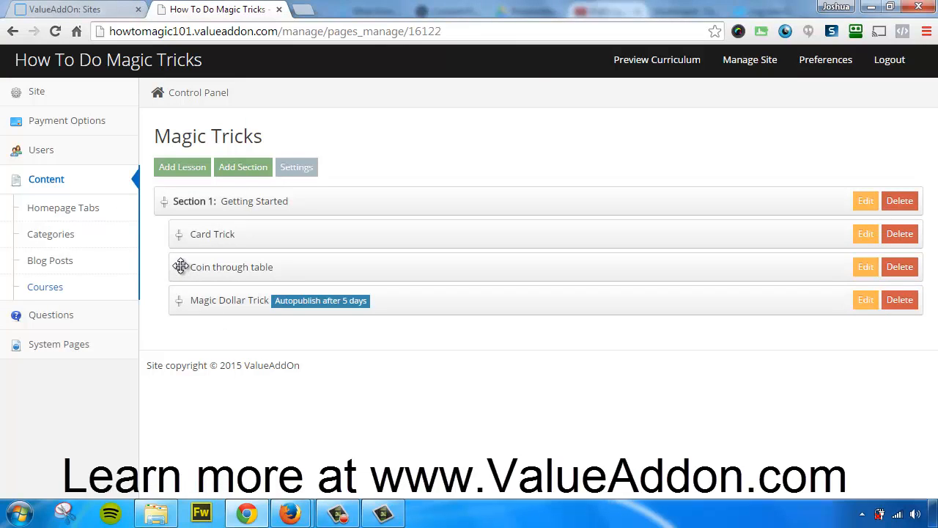
Try reordering the lessons under Getting Started by moving Coin through table and Magic Dollar Trick up and down the list
{"action": "left_click_drag", "start_coordinate": [179, 267], "coordinate": [181, 326]}
{"action": "mouse_move", "coordinate": [165, 203]}
{"action": "left_mouse_down"}
{"action": "mouse_move", "coordinate": [171, 276]}
{"action": "mouse_move", "coordinate": [163, 293]}
{"action": "mouse_move", "coordinate": [162, 180]}
{"action": "mouse_move", "coordinate": [175, 205]}
{"action": "mouse_move", "coordinate": [174, 186]}
{"action": "mouse_move", "coordinate": [170, 200]}
{"action": "left_mouse_up"}
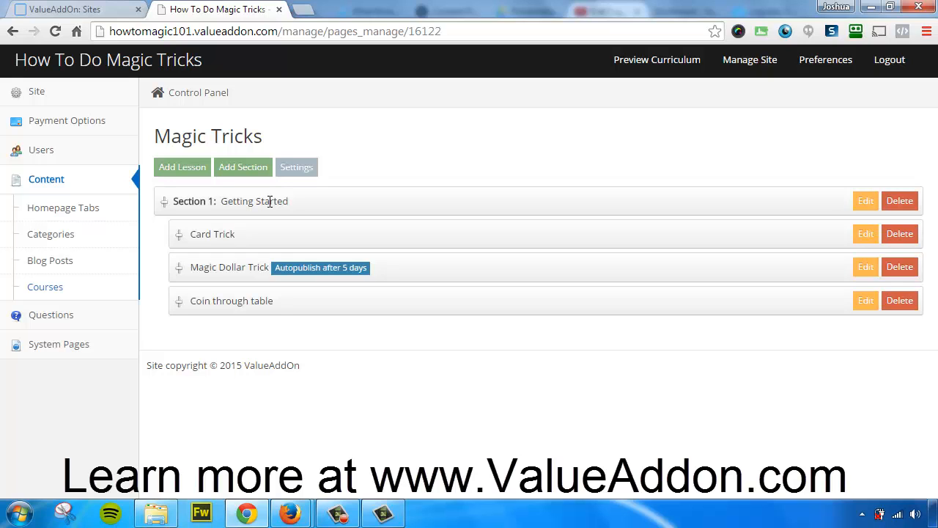
{"action": "left_click_drag", "start_coordinate": [178, 266], "coordinate": [176, 312]}
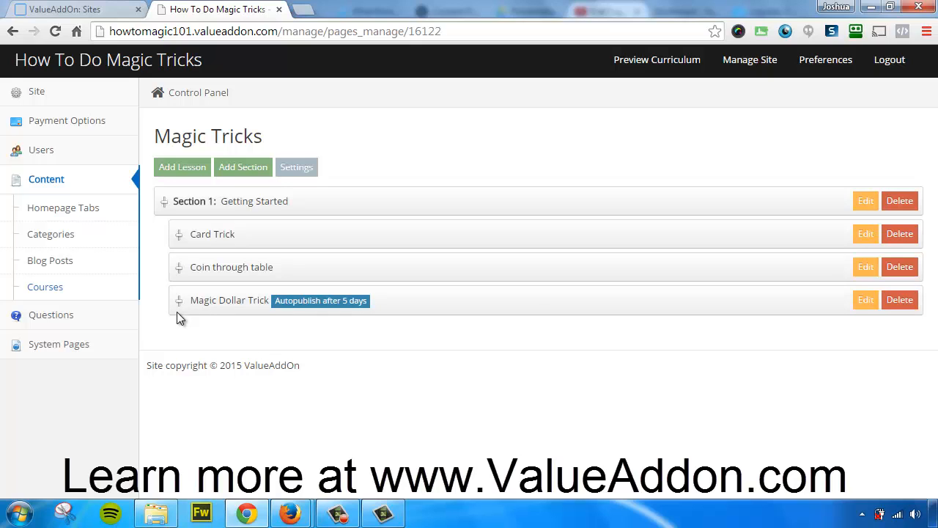
{"action": "left_click_drag", "start_coordinate": [179, 269], "coordinate": [179, 235]}
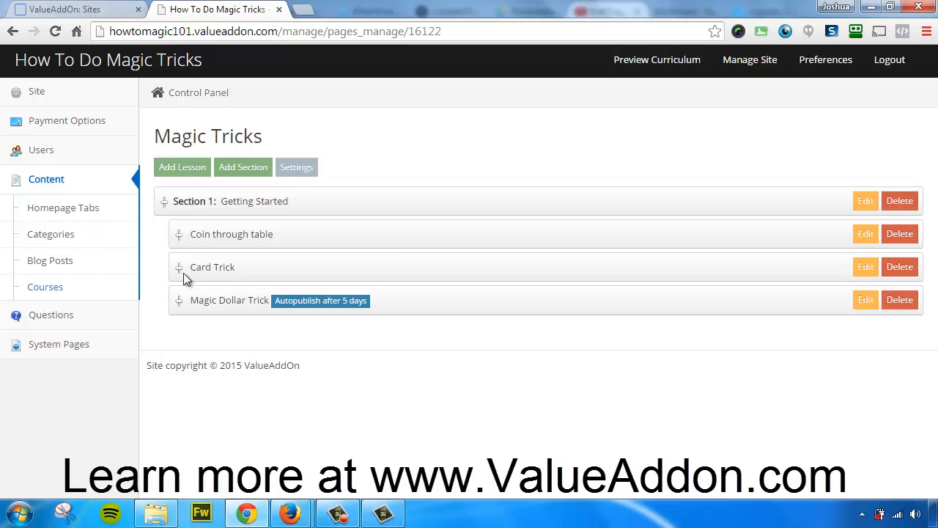
{"action": "left_click_drag", "start_coordinate": [178, 300], "coordinate": [183, 233]}
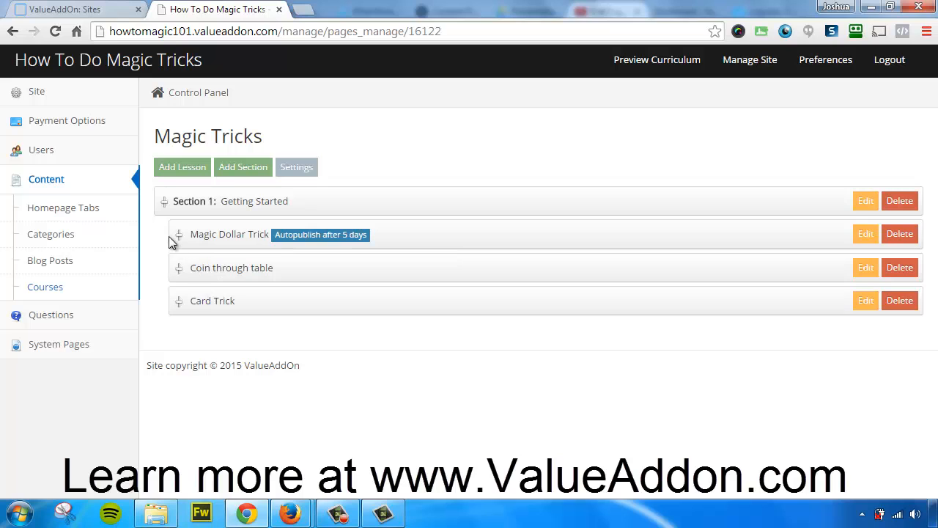
{"action": "left_click_drag", "start_coordinate": [177, 234], "coordinate": [181, 329]}
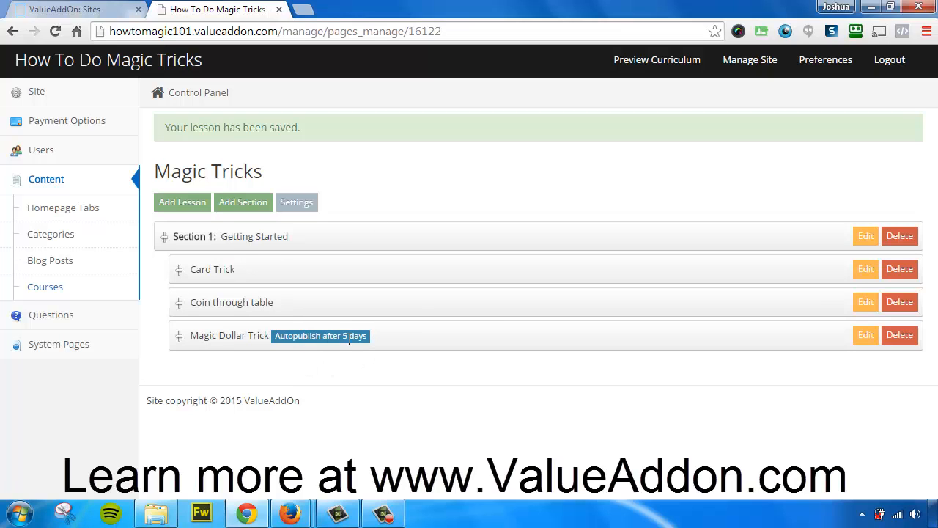
Preview the Magic Tricks curriculum as members see it
{"action": "left_click", "coordinate": [647, 64]}
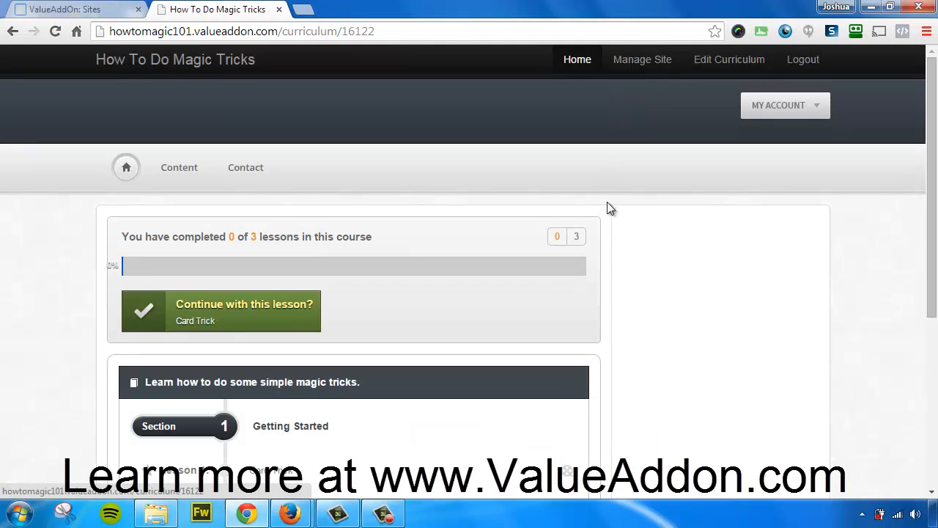
Open the Card Trick lesson from the Getting Started section and review its description, download options and private notes area
{"action": "scroll", "coordinate": [606, 195], "scroll_direction": "down", "scroll_amount": 2}
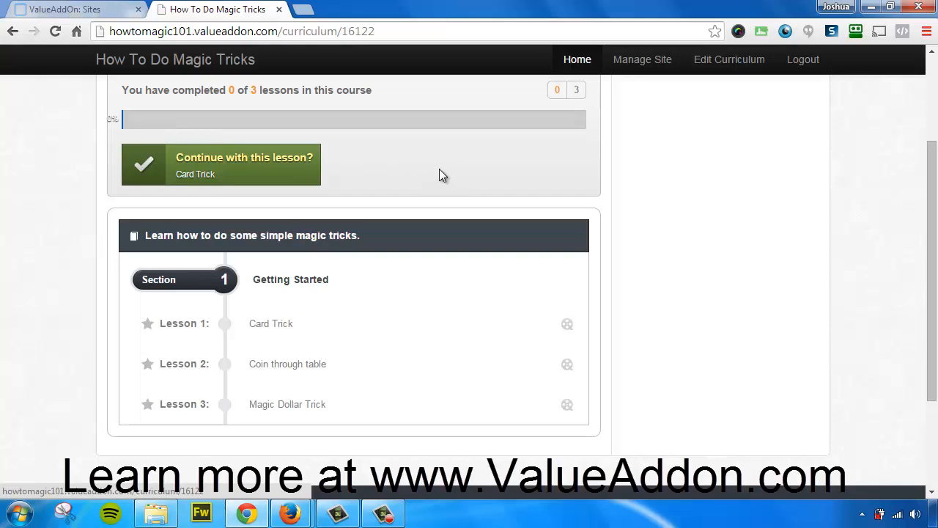
{"action": "mouse_move", "coordinate": [186, 328]}
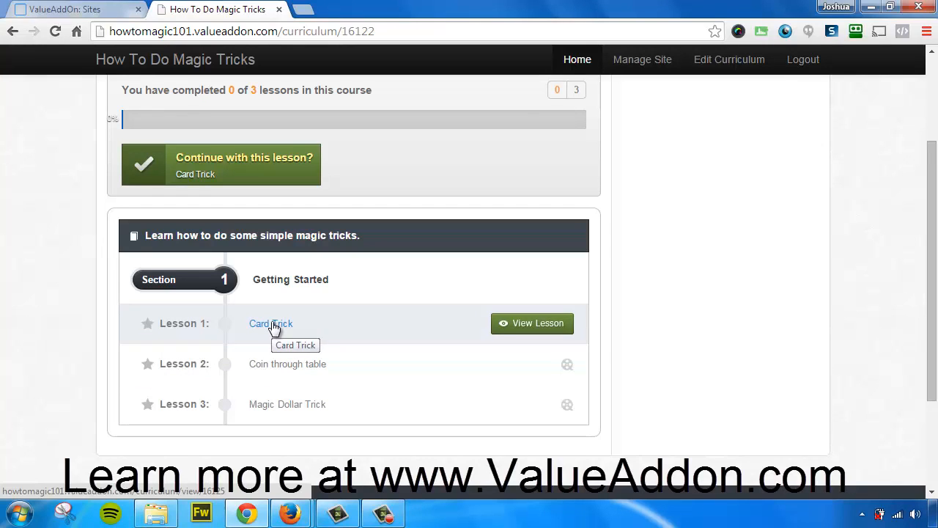
{"action": "left_click", "coordinate": [513, 329]}
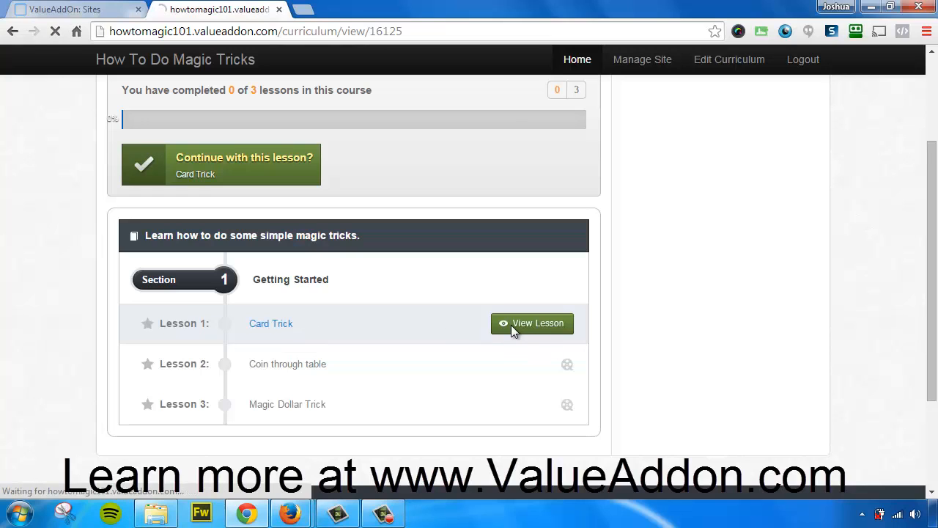
{"action": "scroll", "coordinate": [601, 222], "scroll_direction": "down", "scroll_amount": 1}
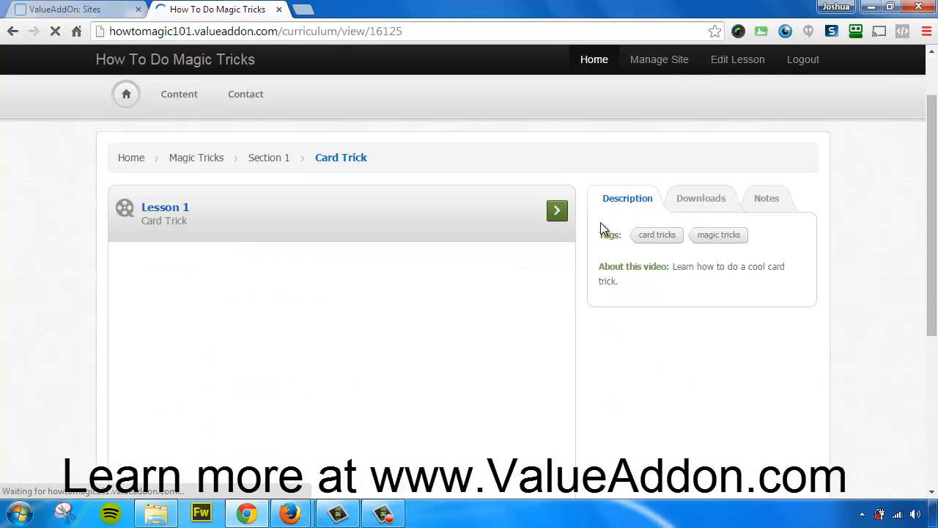
{"action": "scroll", "coordinate": [587, 222], "scroll_direction": "down", "scroll_amount": 1}
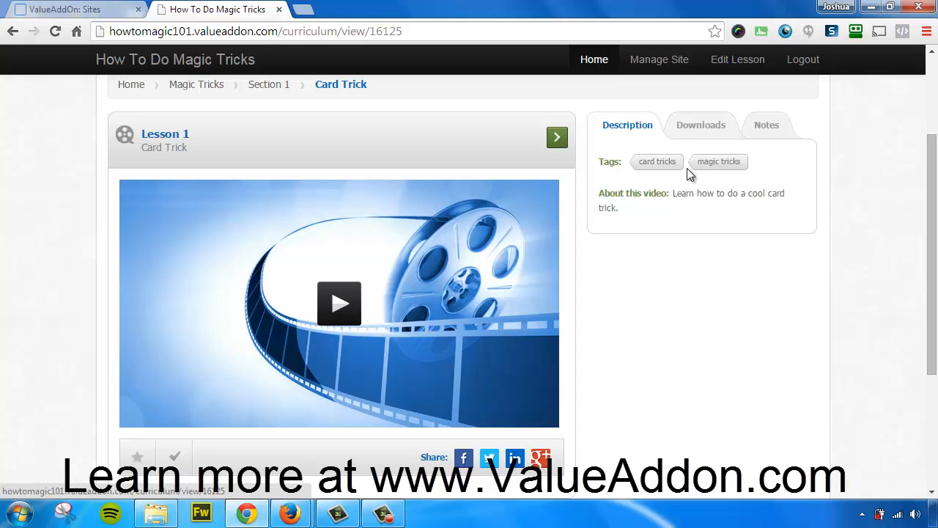
{"action": "left_click", "coordinate": [697, 129]}
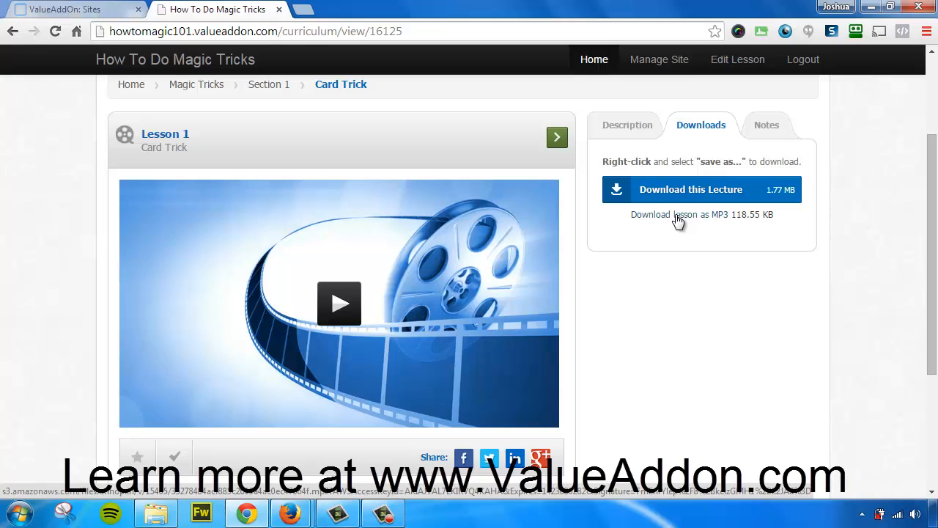
{"action": "left_click", "coordinate": [767, 126]}
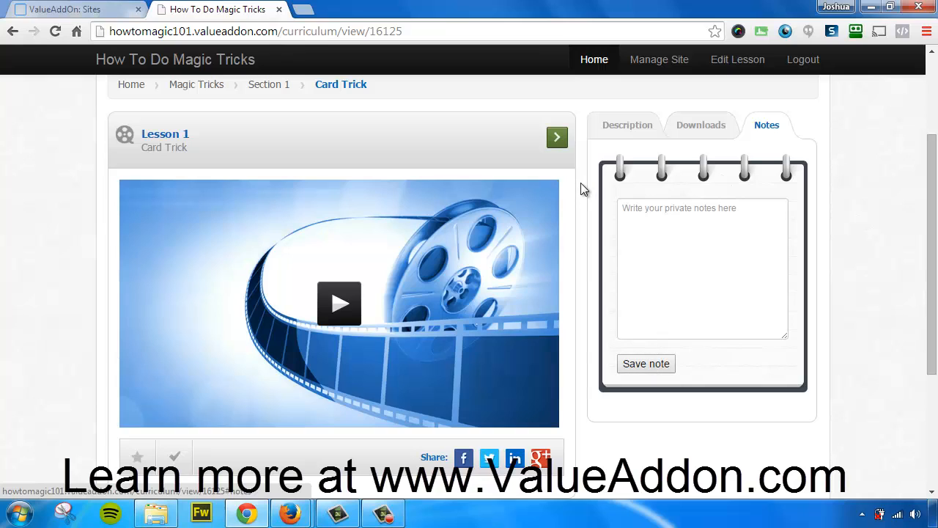
Play the Card Trick video, skip close to its end to complete the lesson, and advance to the following lesson
{"action": "left_click", "coordinate": [343, 303]}
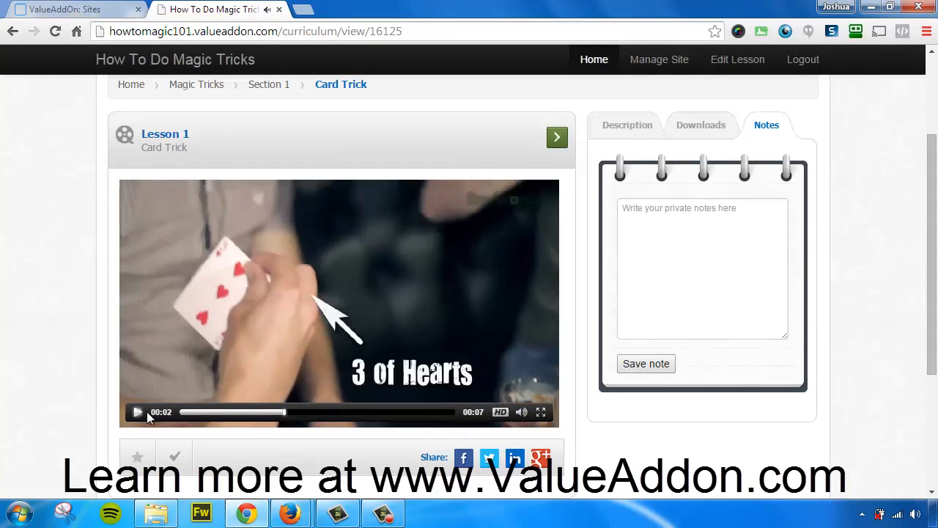
{"action": "left_click", "coordinate": [139, 412]}
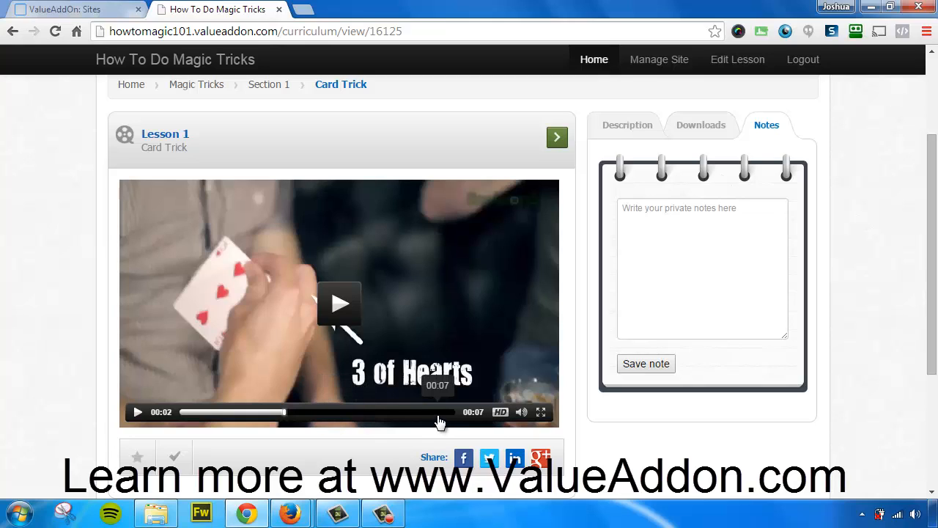
{"action": "left_click", "coordinate": [437, 416]}
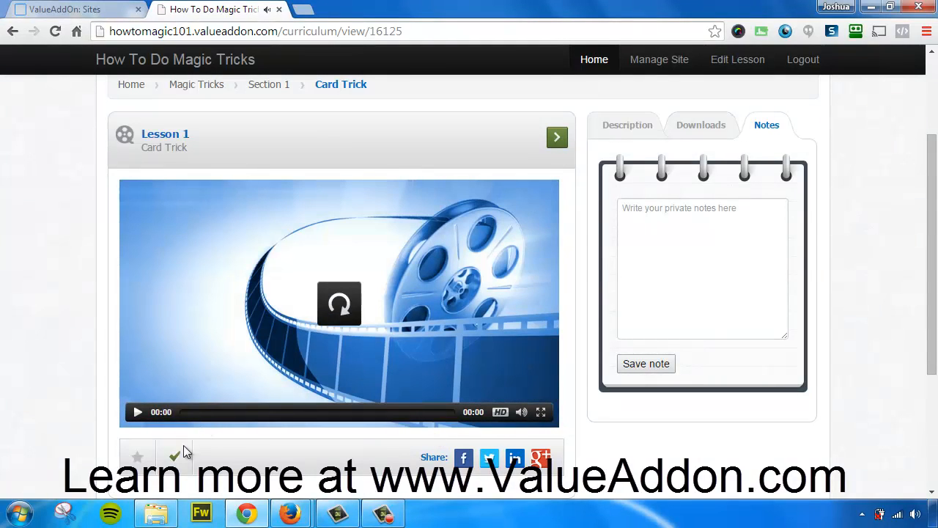
{"action": "left_click", "coordinate": [556, 139]}
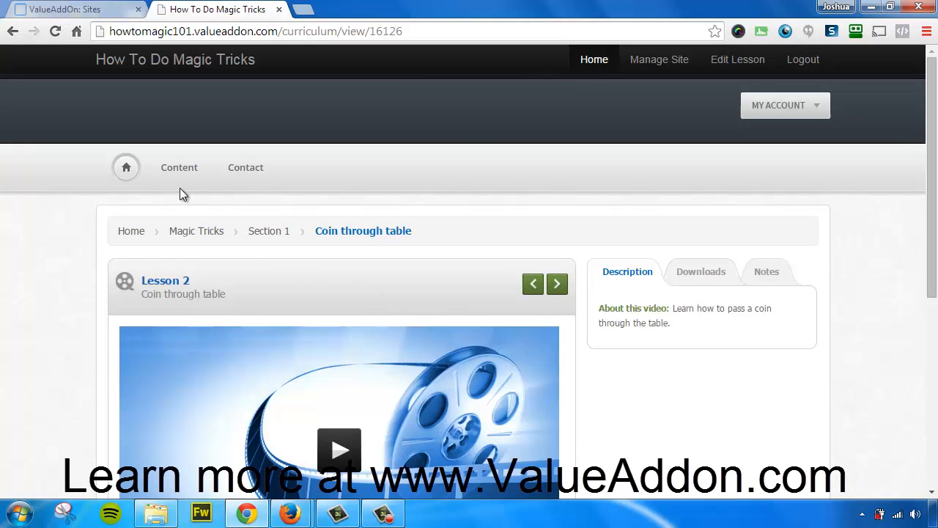
Return to the member home page, check the Magic Tricks course progress, and reopen the course
{"action": "mouse_move", "coordinate": [179, 186]}
{"action": "left_click", "coordinate": [177, 169]}
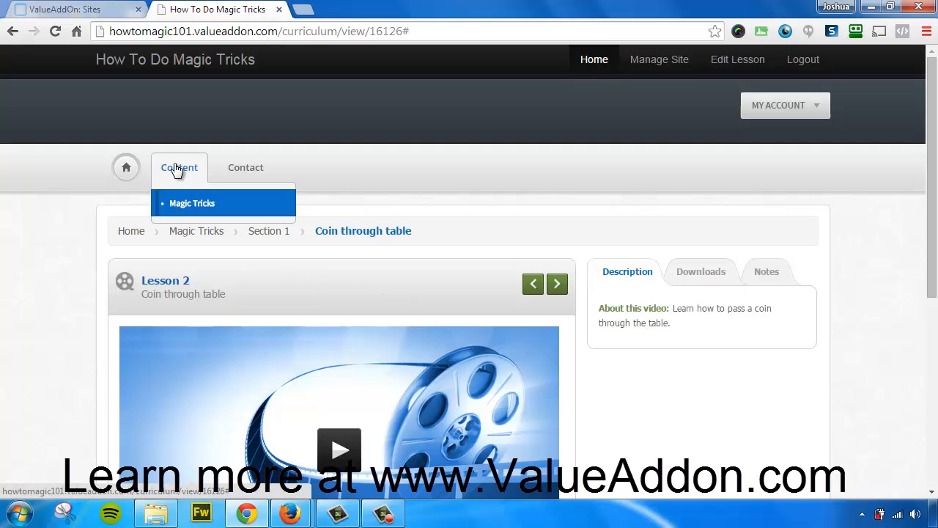
{"action": "left_click", "coordinate": [125, 173]}
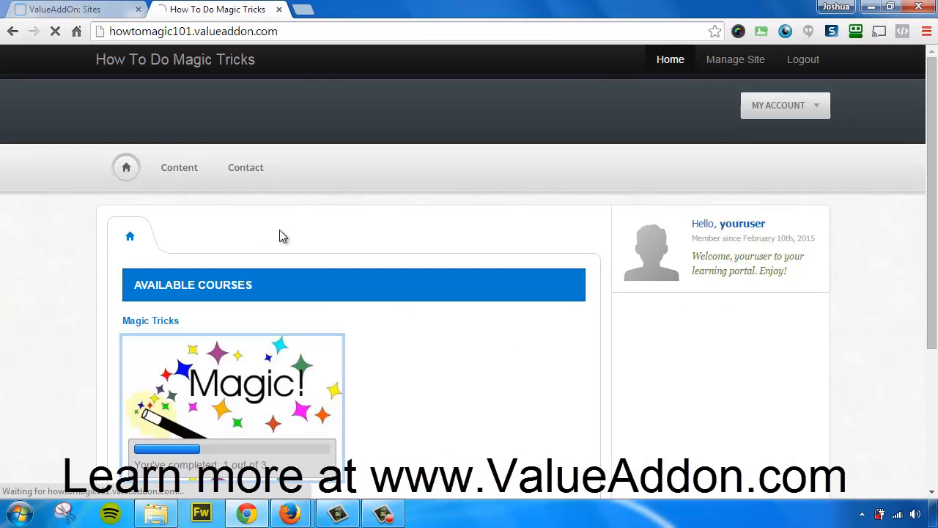
{"action": "scroll", "coordinate": [469, 249], "scroll_direction": "down", "scroll_amount": 1}
{"action": "mouse_move", "coordinate": [287, 296]}
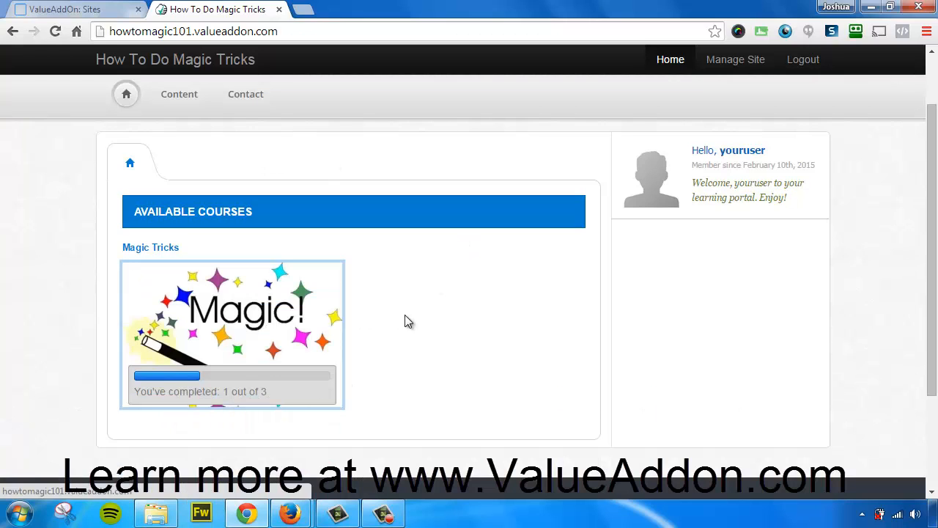
{"action": "mouse_move", "coordinate": [190, 398]}
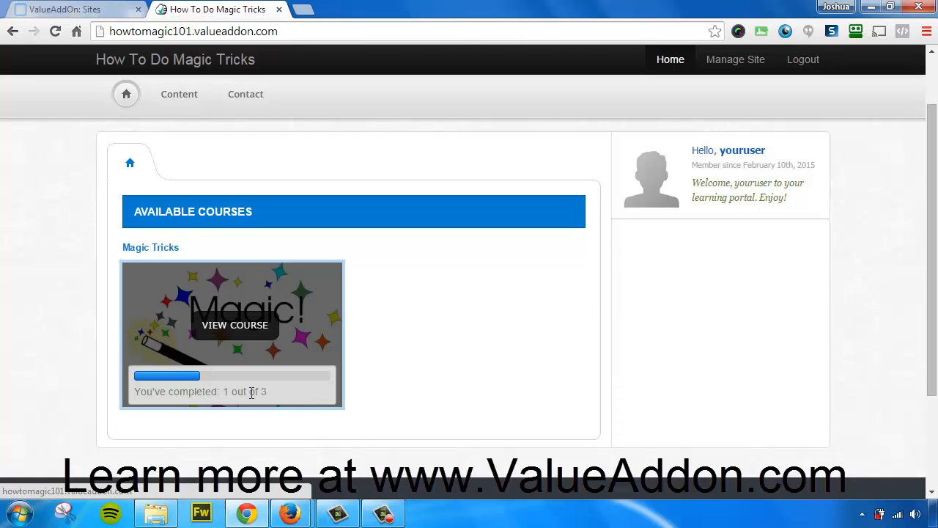
{"action": "left_click", "coordinate": [240, 330]}
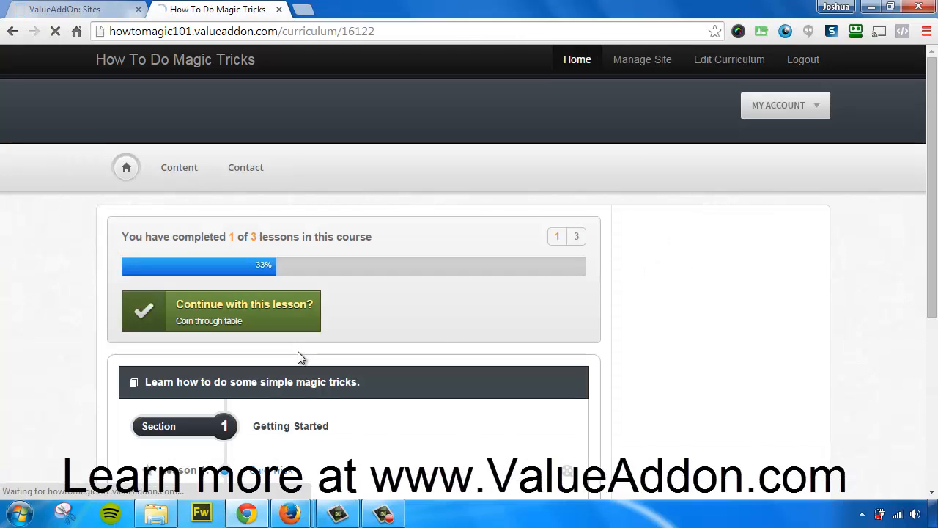